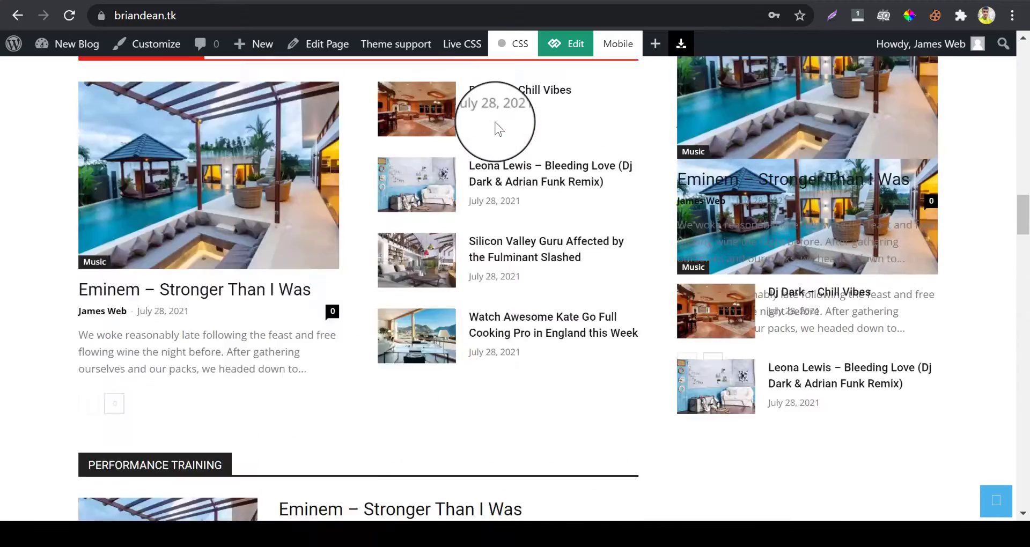
Step: Copy the web address of the briandean.tk homepage and switch to PageSpeed Insights
scroll(476, 237, "down", 3)
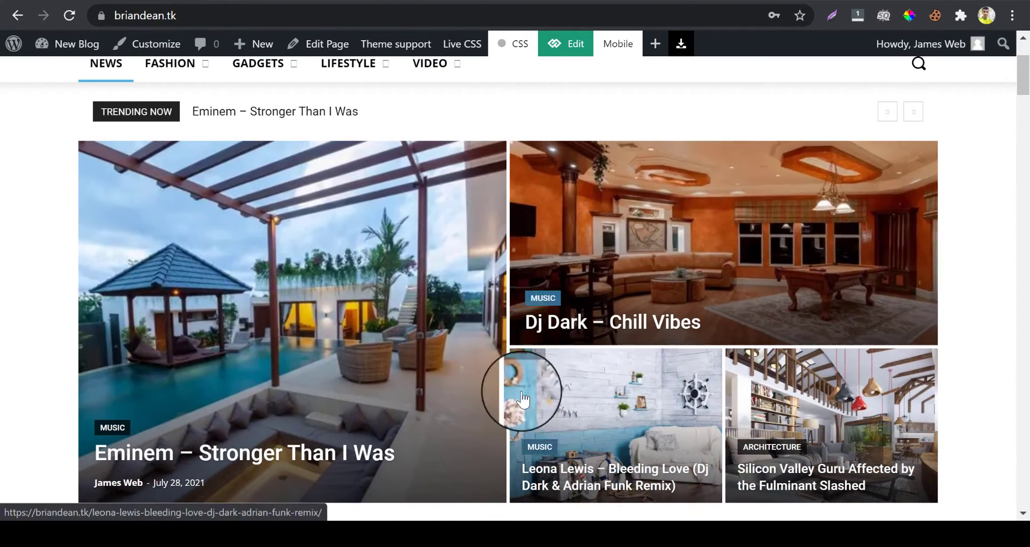
scroll(510, 360, "up", 3)
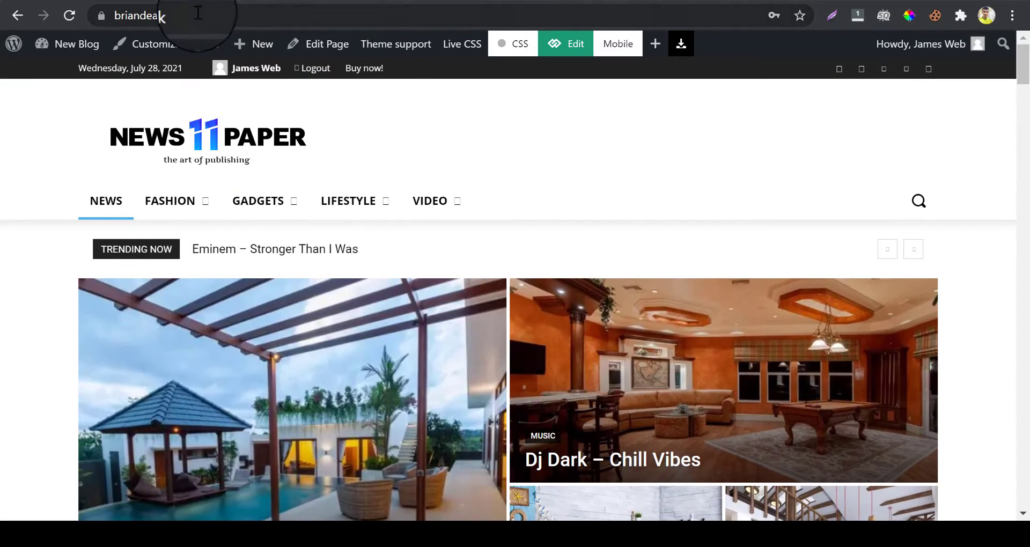
left_click(195, 16)
key("ctrl+c")
left_click(38, 196)
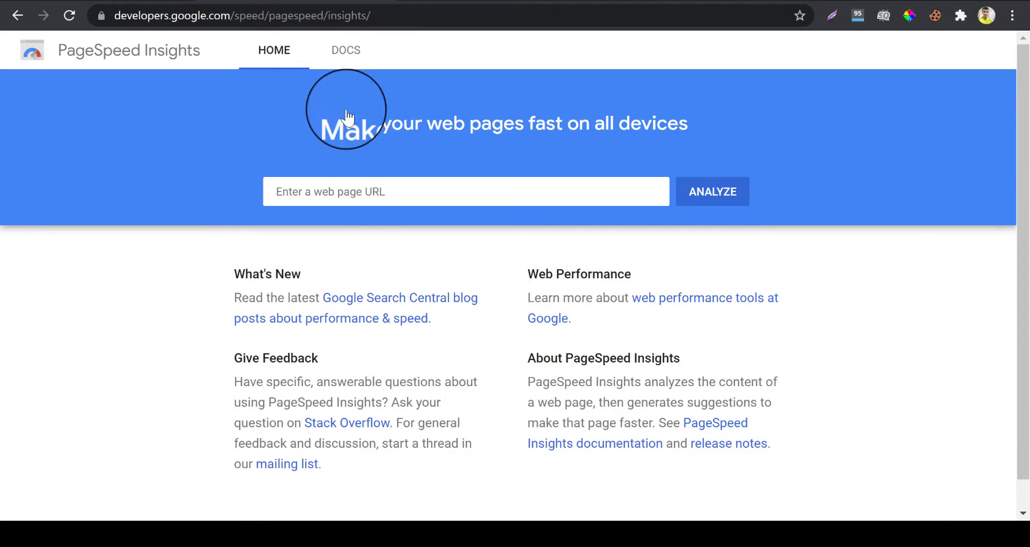
left_click(351, 192)
type("v")
key("ctrl+v")
left_click(360, 172)
left_click(698, 200)
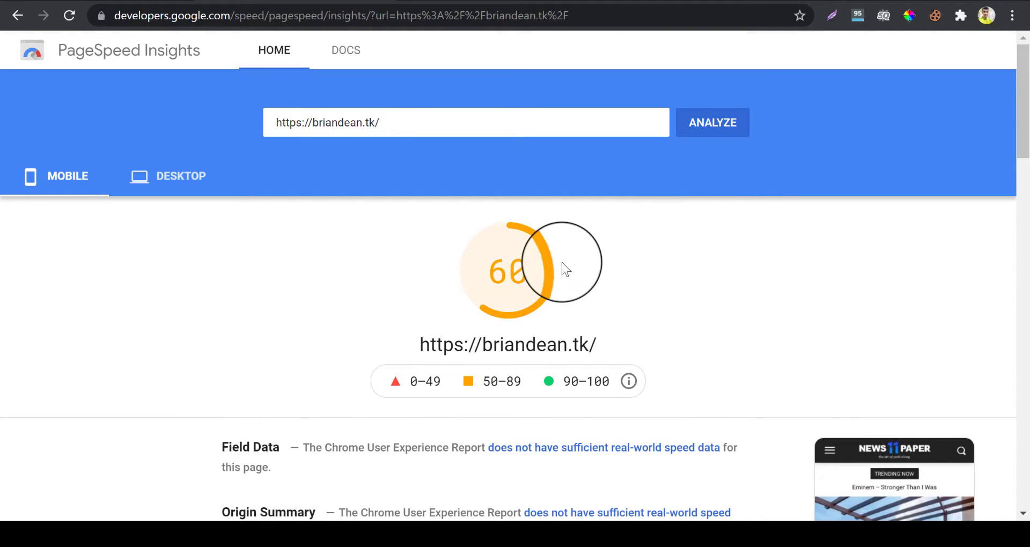
left_click(165, 177)
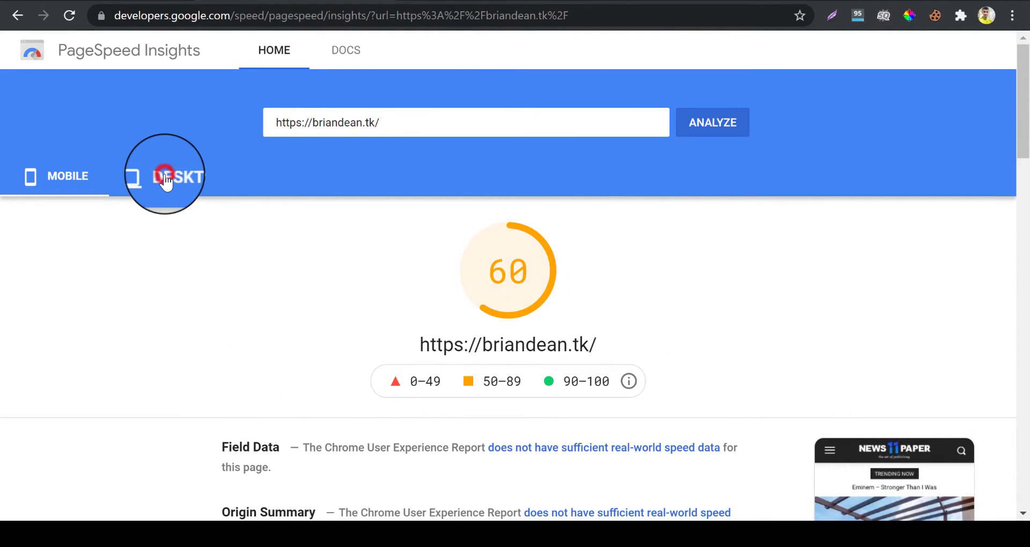
left_click(68, 183)
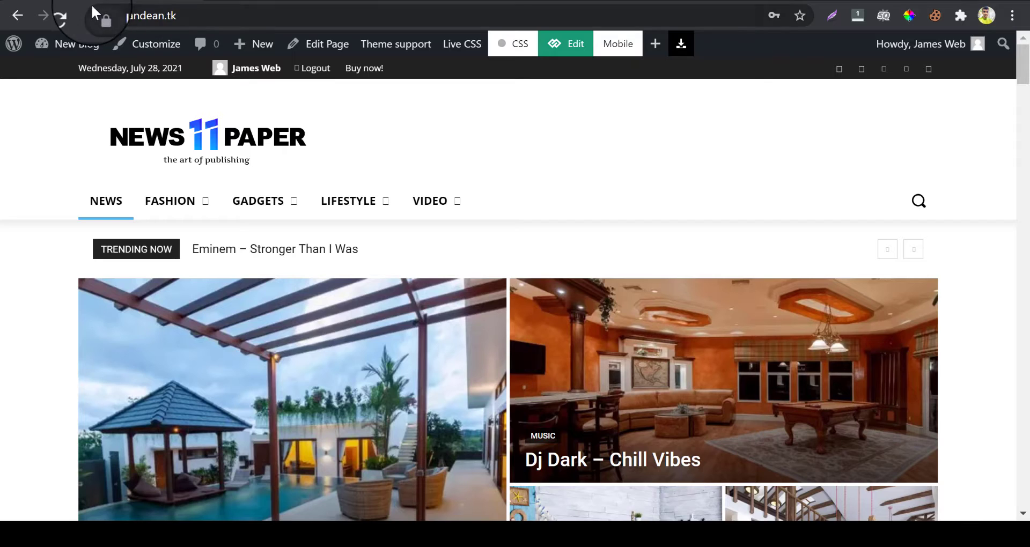
Step: Go to the briandean.tk WordPress dashboard and open the page for adding new plugins
mouse_move(64, 44)
left_click(62, 71)
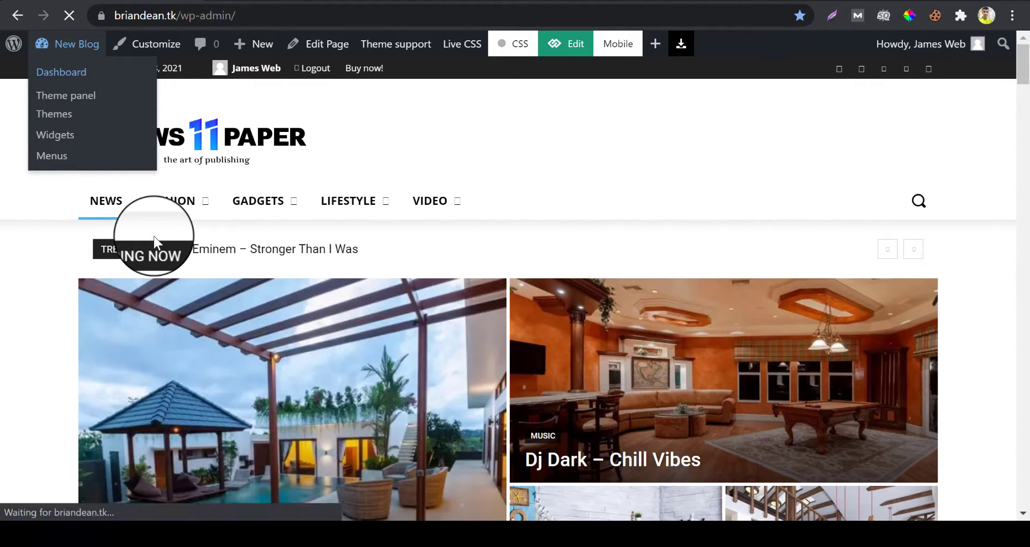
scroll(157, 243, "down", 1)
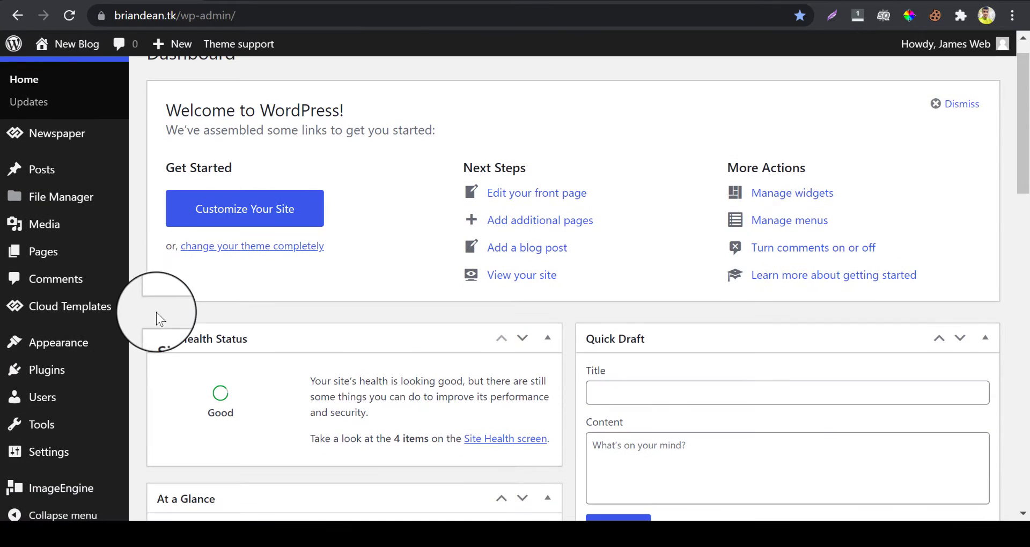
mouse_move(104, 384)
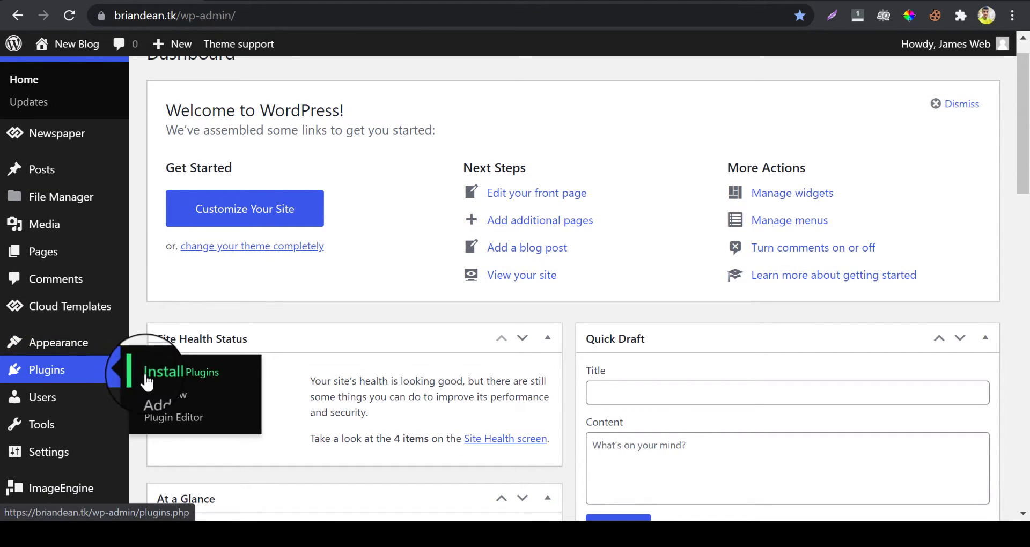
left_click(158, 398)
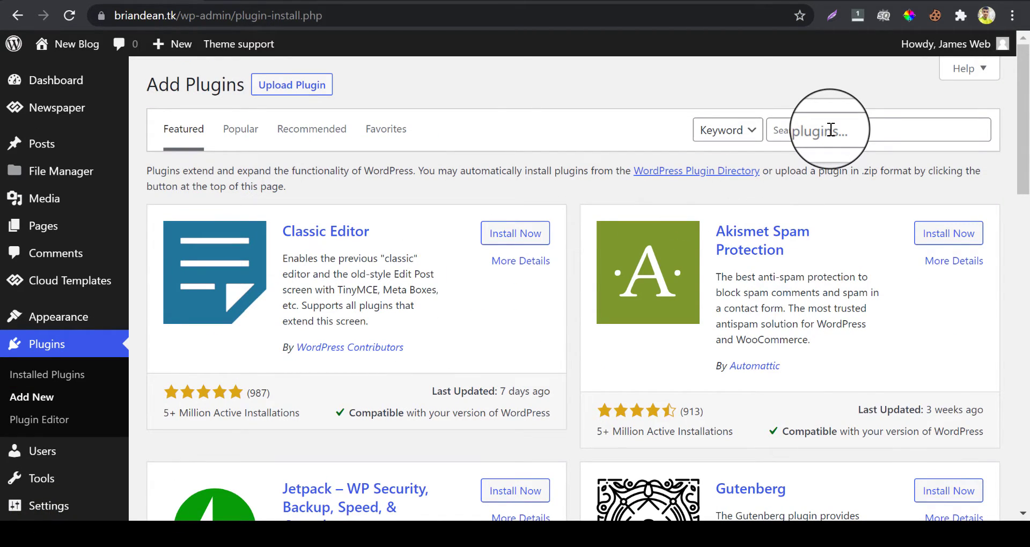
Step: Search the plugin directory for "wp fastest cache"
left_click(830, 130)
type("wp ")
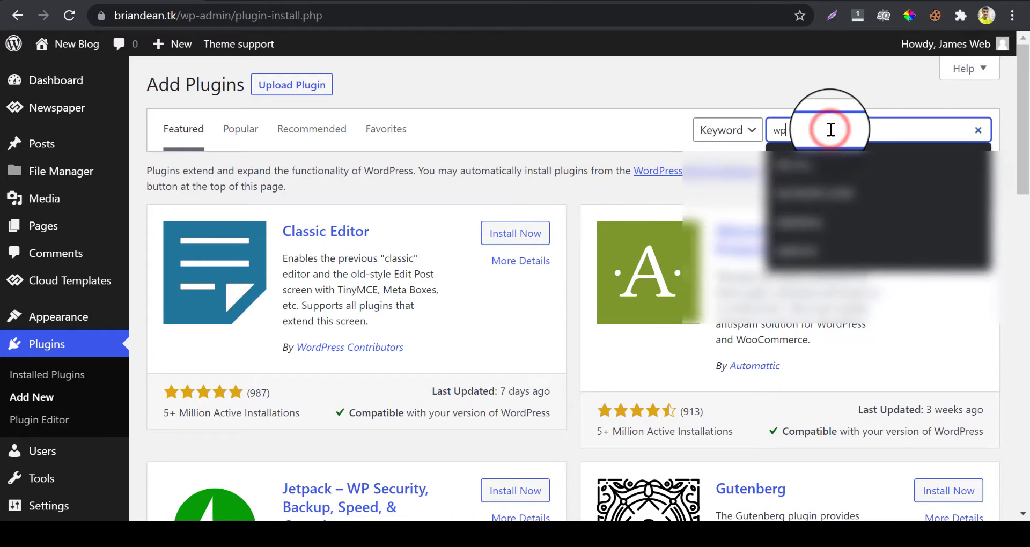
type("f")
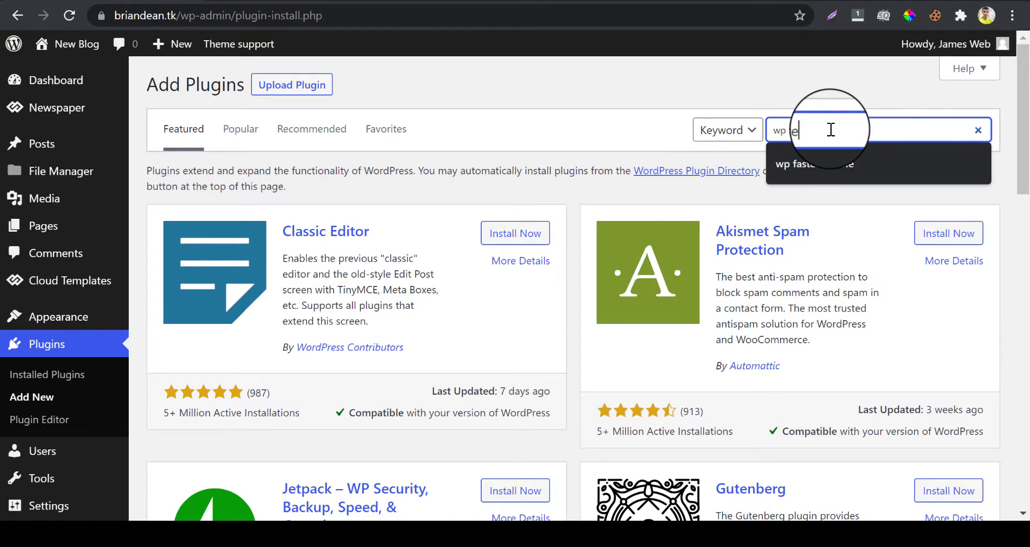
type("astest cache")
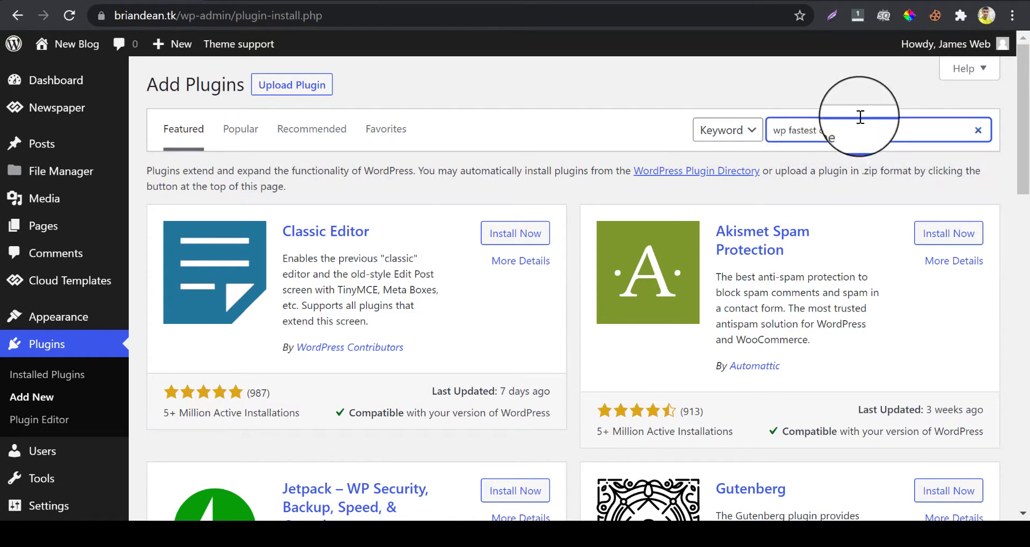
left_click(867, 114)
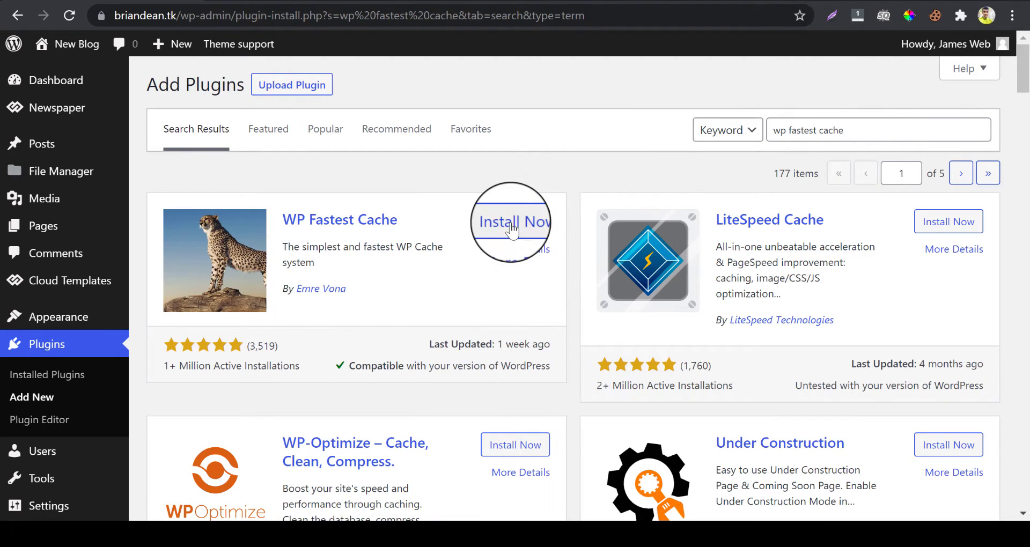
Step: Review the description, ratings and reviews in the WP Fastest Cache plugin details and close them
left_click(319, 225)
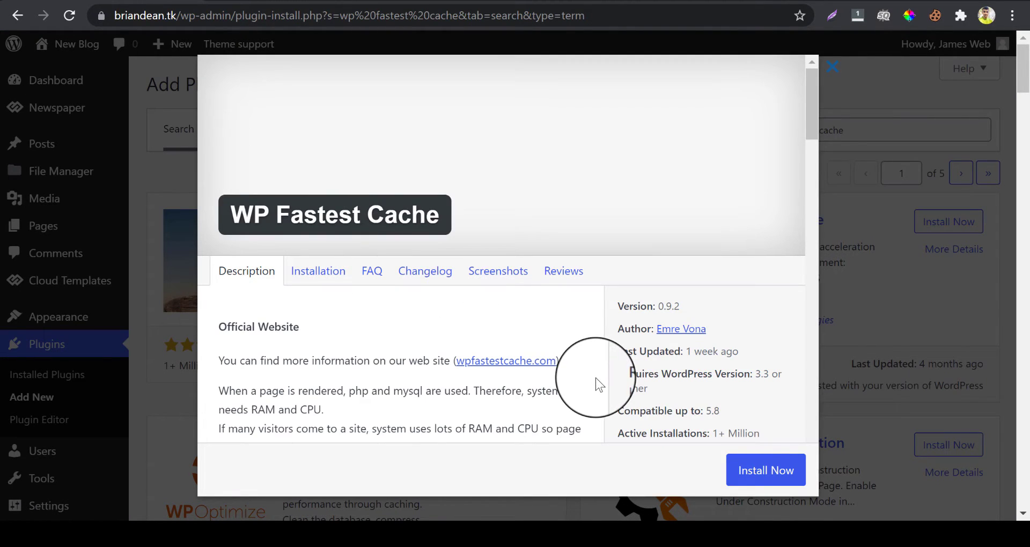
scroll(599, 385, "down", 3)
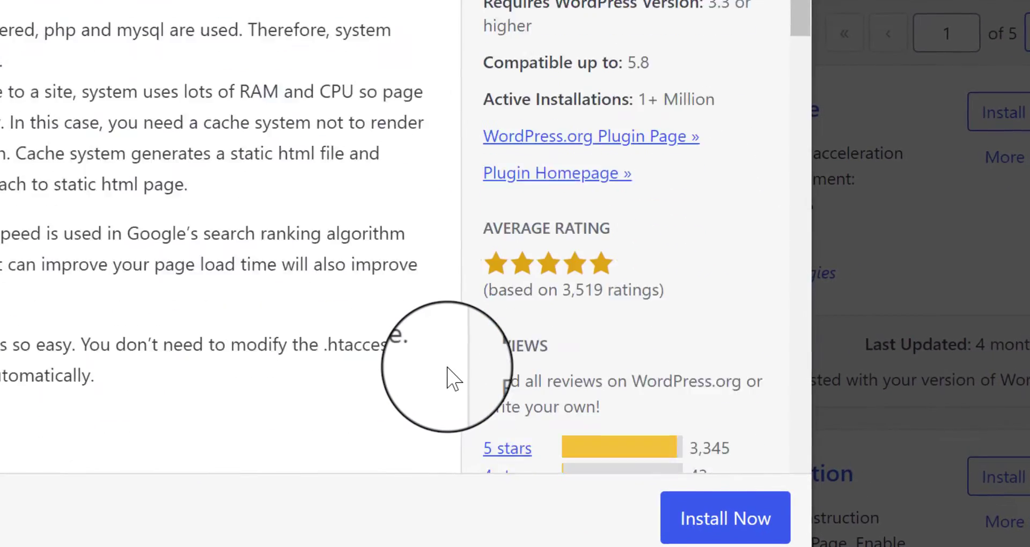
scroll(451, 376, "down", 4)
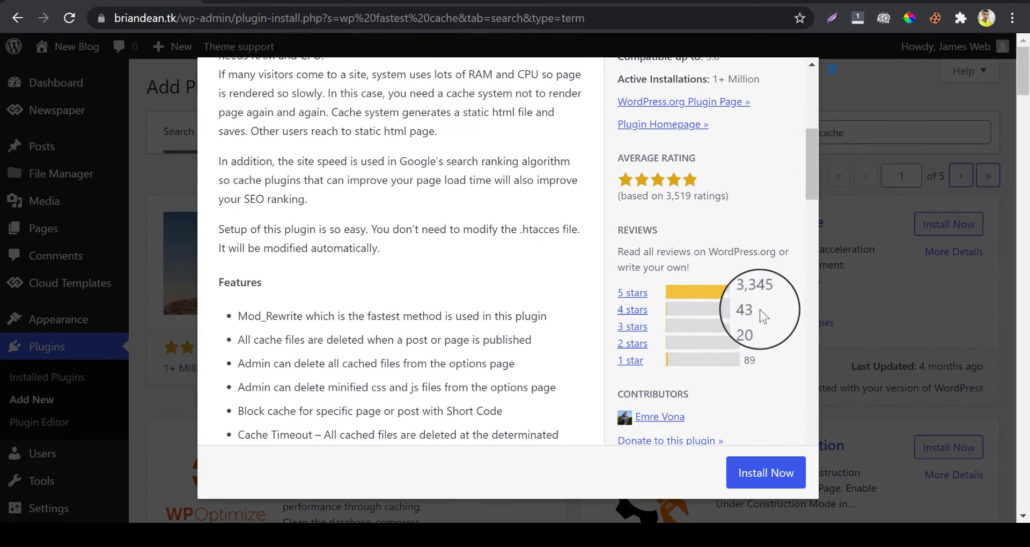
left_click_drag(817, 172, 820, 102)
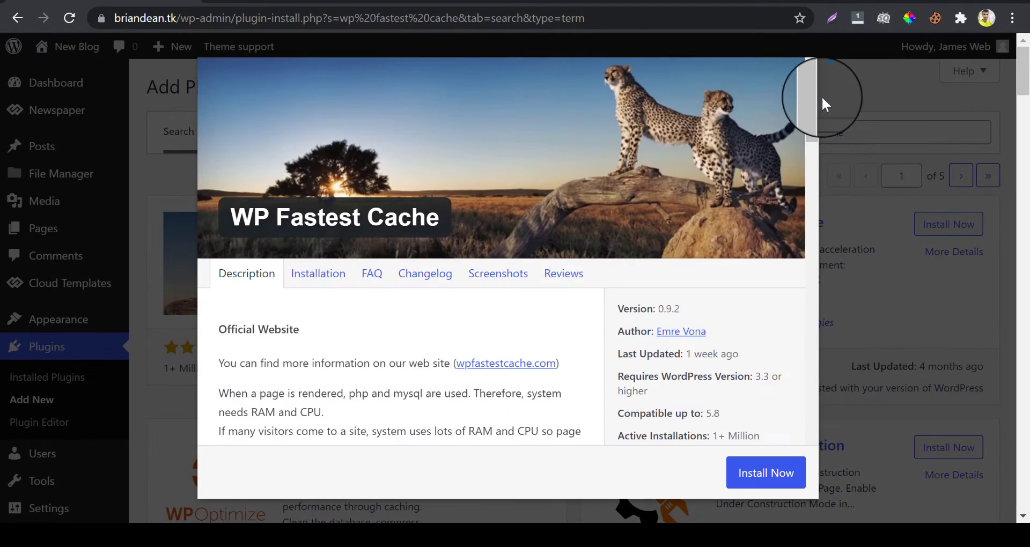
left_click(833, 80)
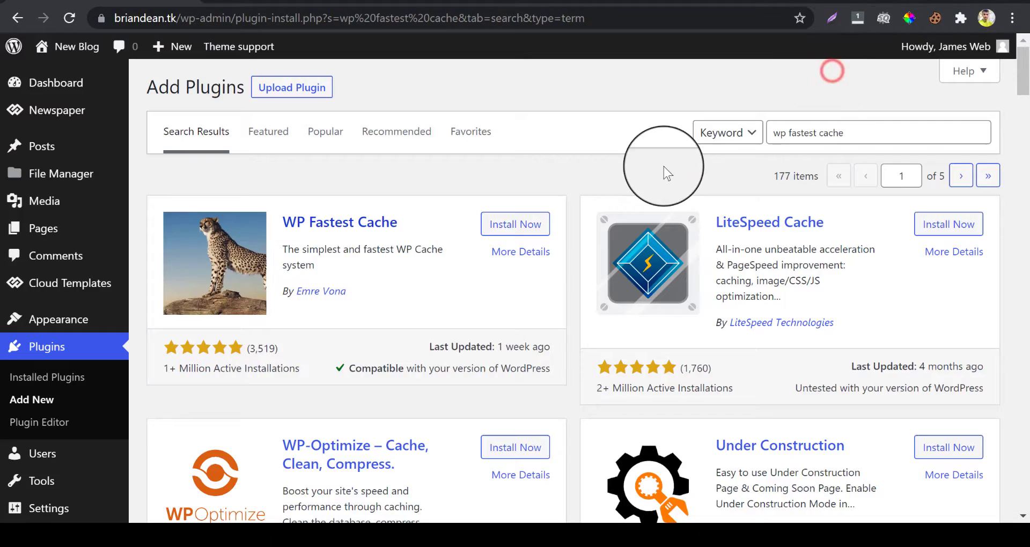
Step: Install and activate the WP Fastest Cache plugin and open its options page
left_click(512, 221)
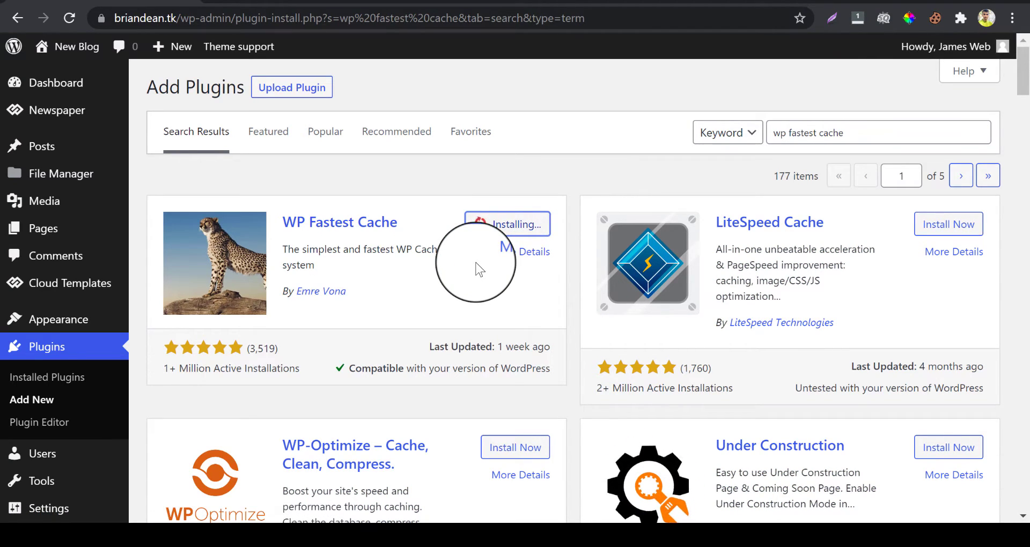
left_click(498, 225)
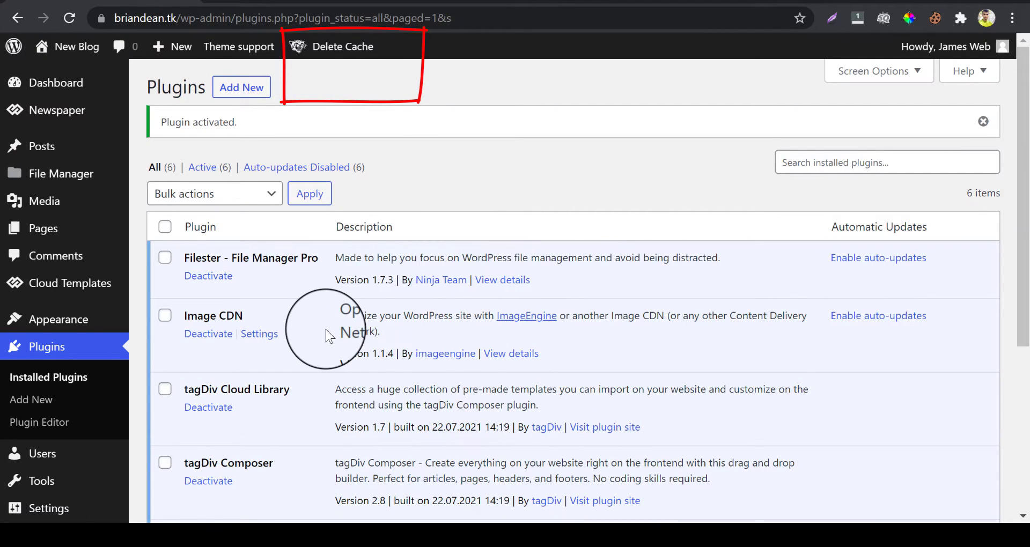
scroll(324, 344, "down", 5)
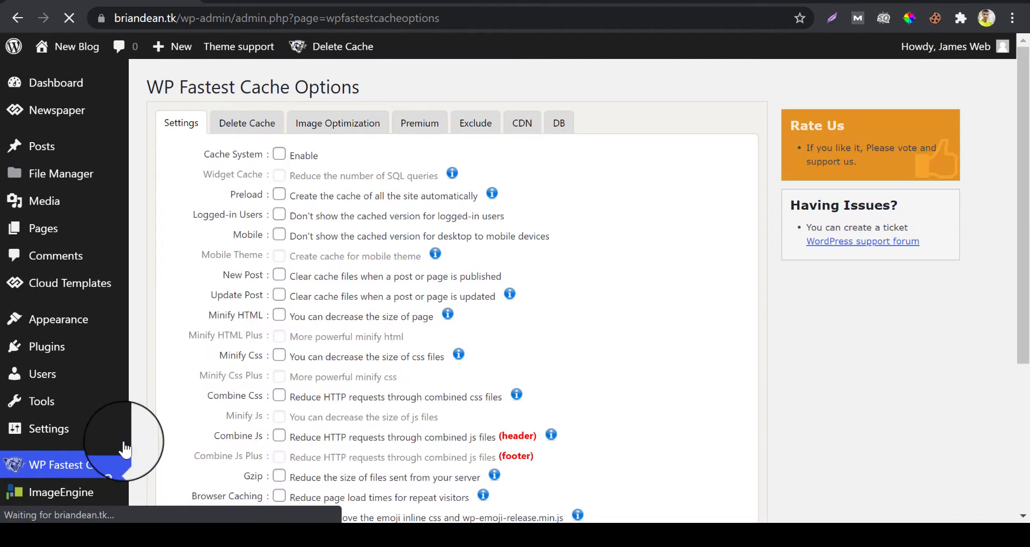
Step: Look through the general settings, Delete Cache and Image Optimization sections of WP Fastest Cache
scroll(260, 332, "down", 4)
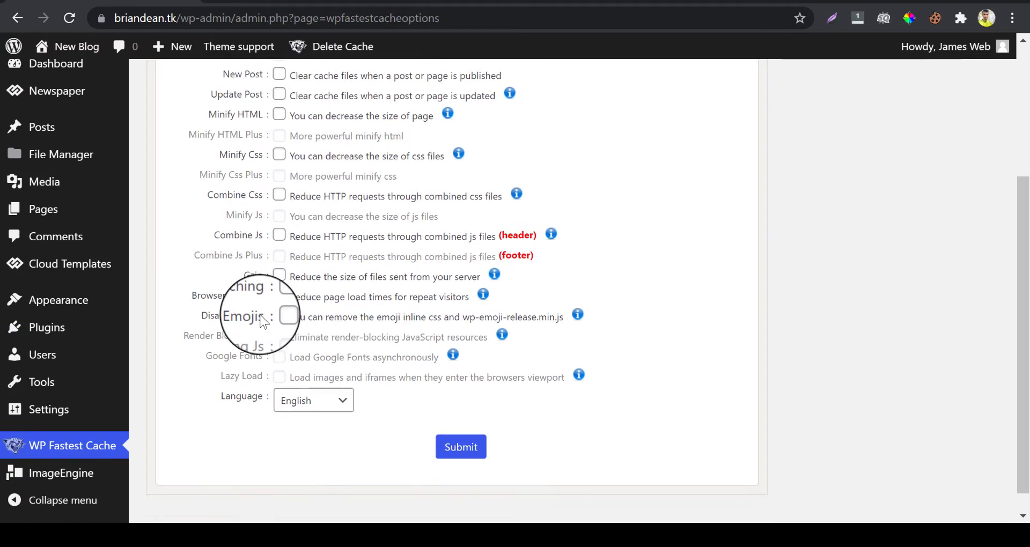
scroll(254, 349, "up", 4)
left_click(246, 128)
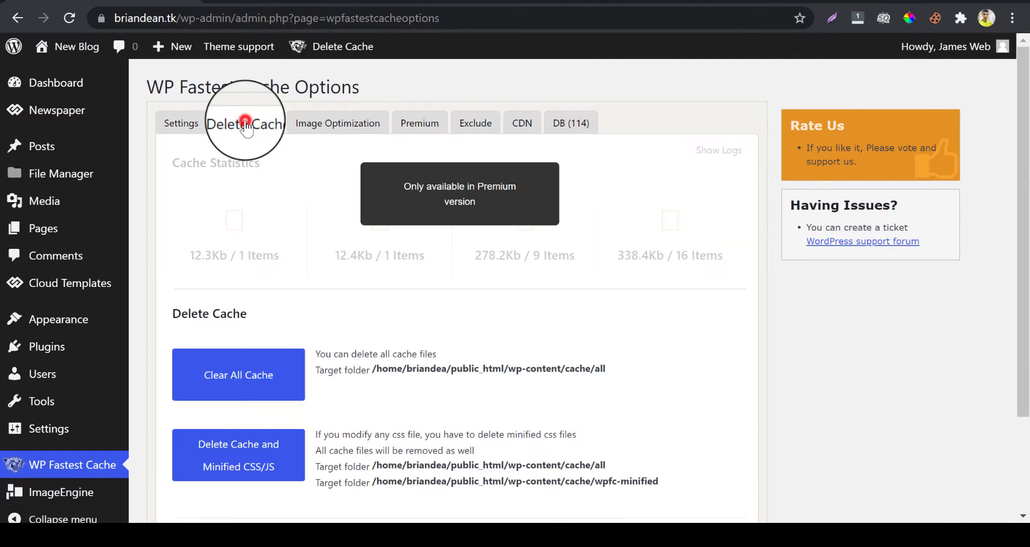
left_click(314, 138)
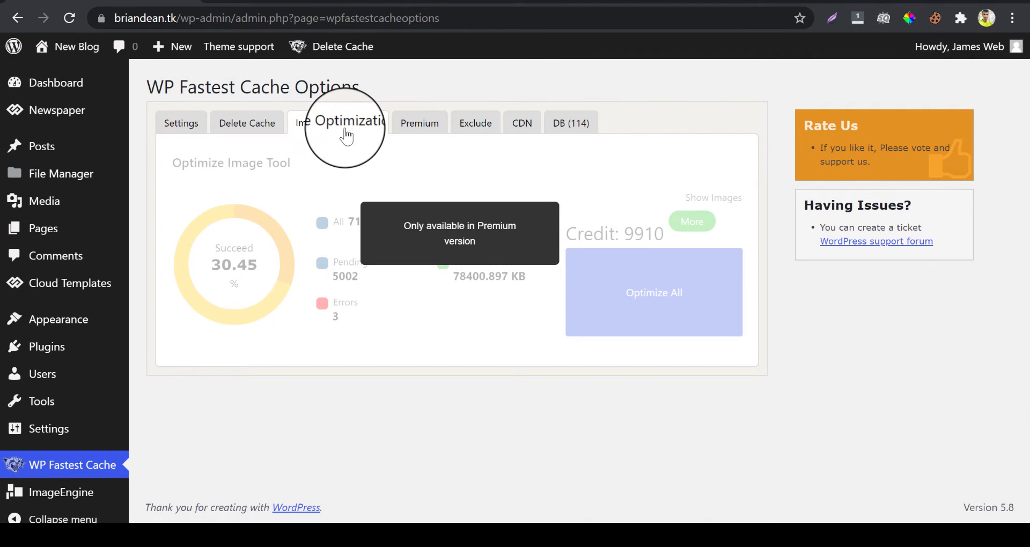
Step: Enable the cache system and preload Homepage and Posts at 4 pages per minute, with Restart After Completed
left_click(177, 123)
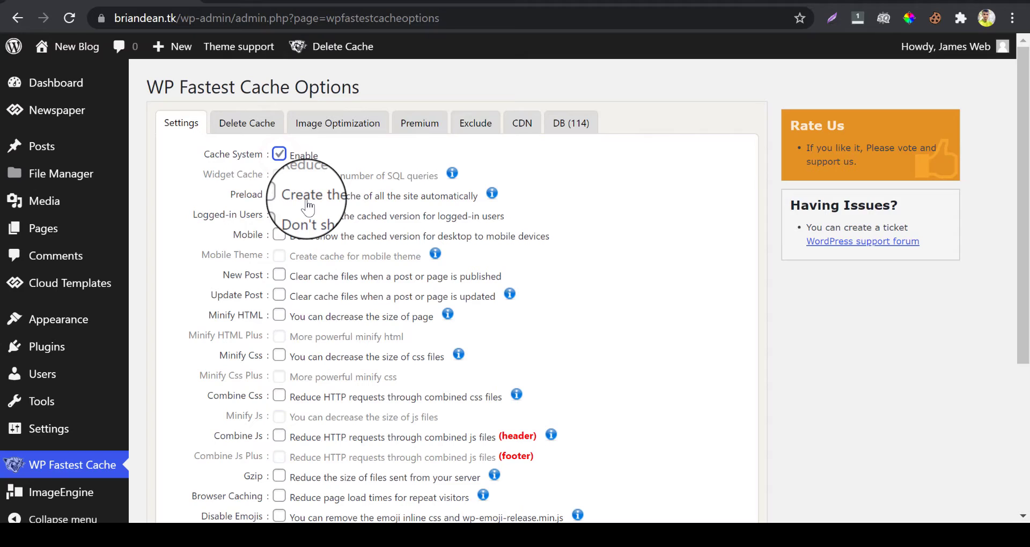
left_click(279, 195)
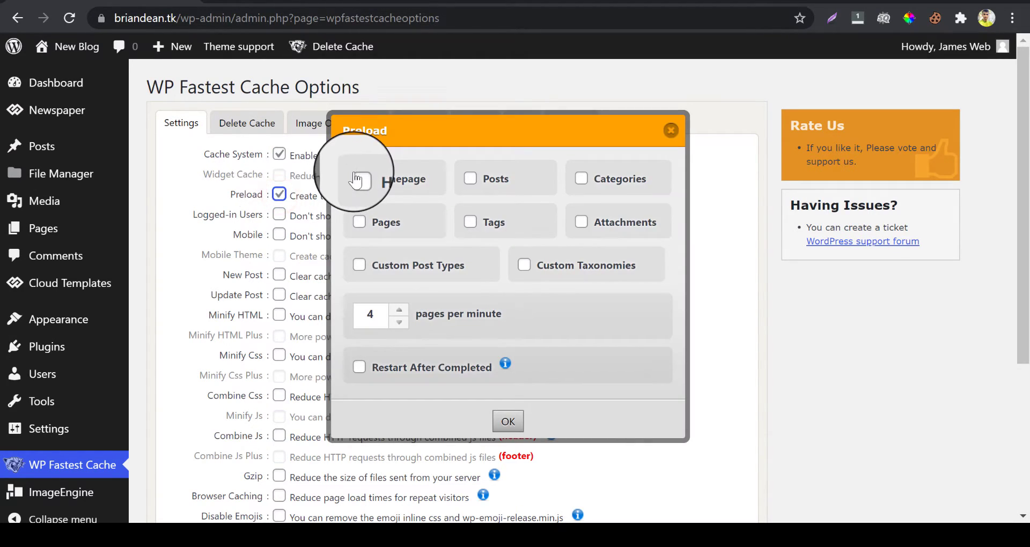
left_click(471, 180)
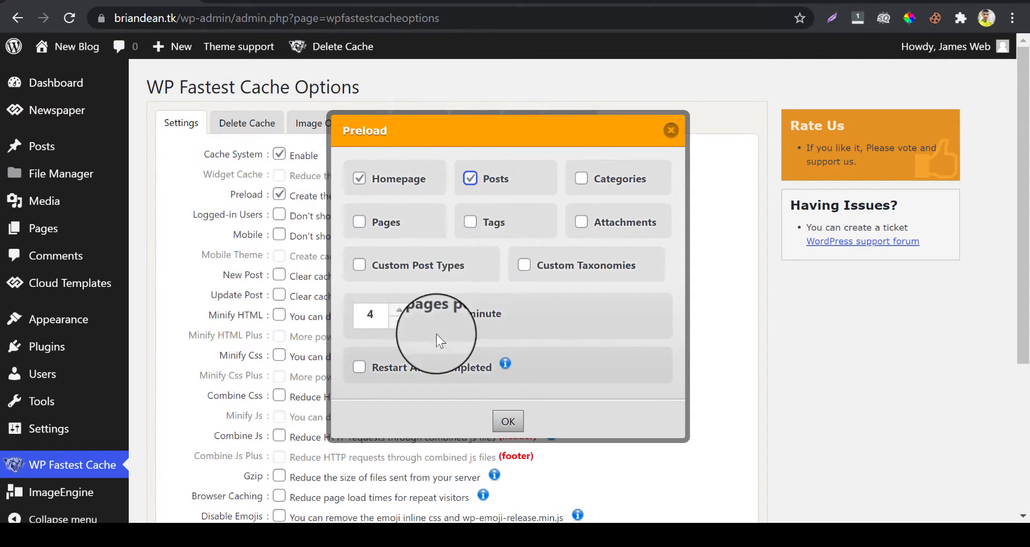
left_click(401, 325)
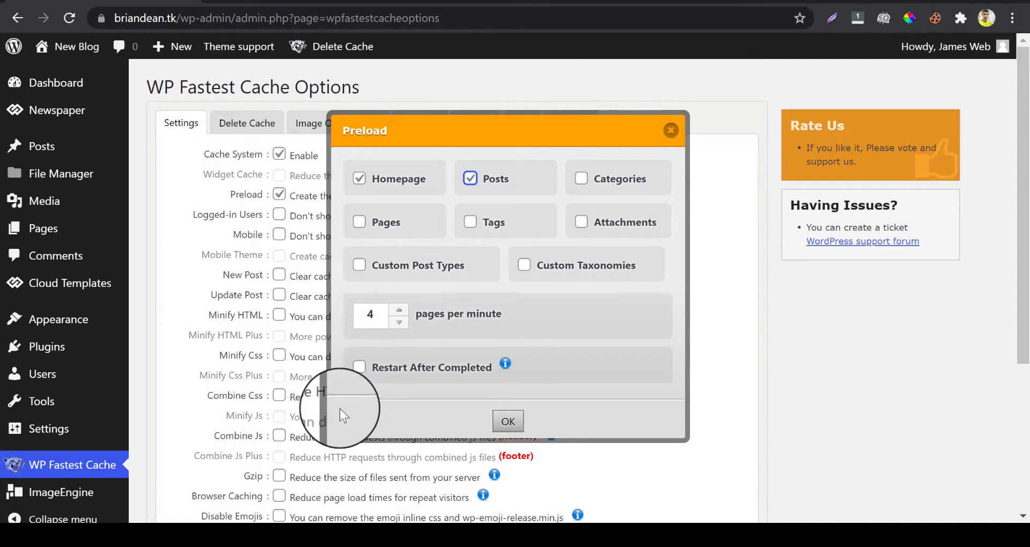
left_click(361, 369)
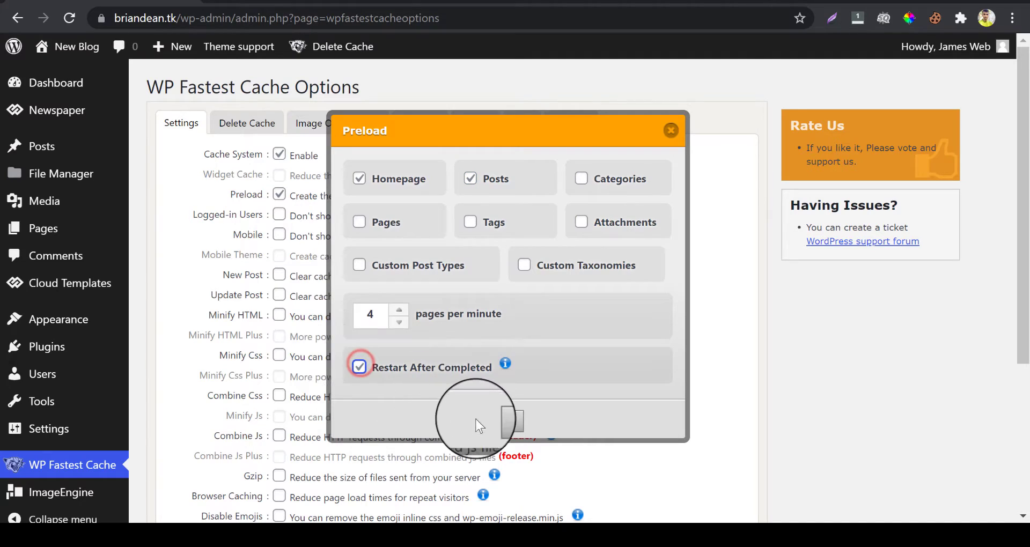
left_click(501, 423)
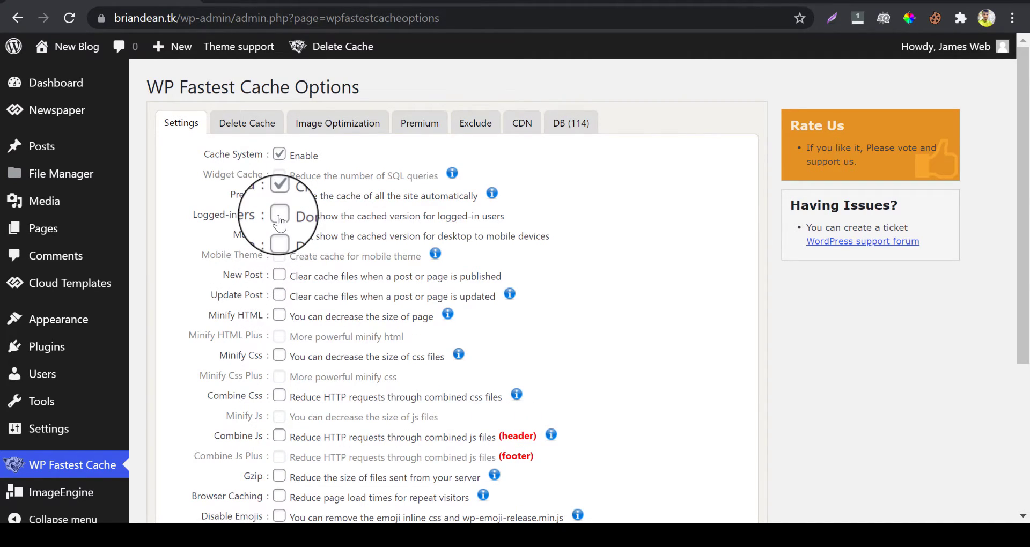
Step: Enable the New Post option with Clear All Cache when a new post is published
mouse_move(906, 51)
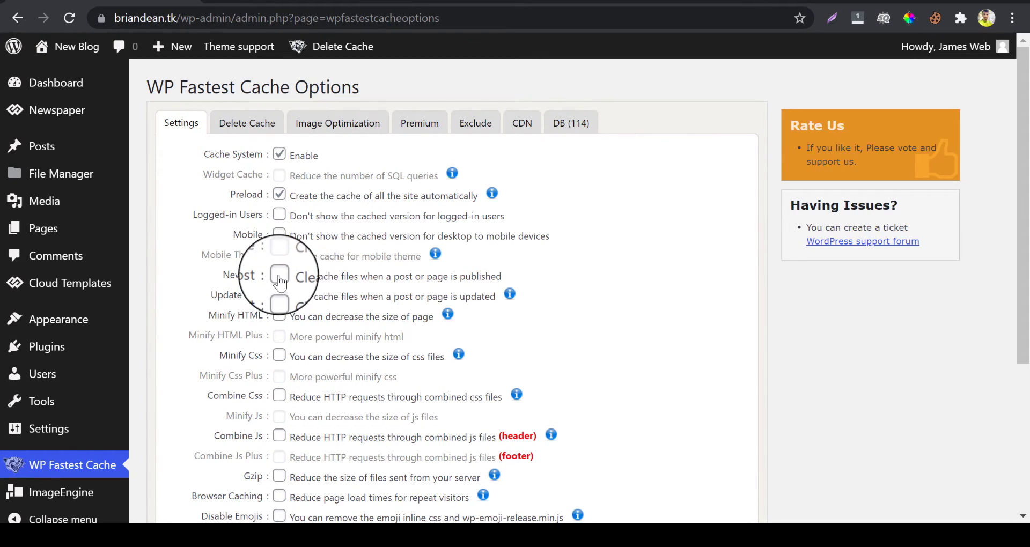
left_click(279, 276)
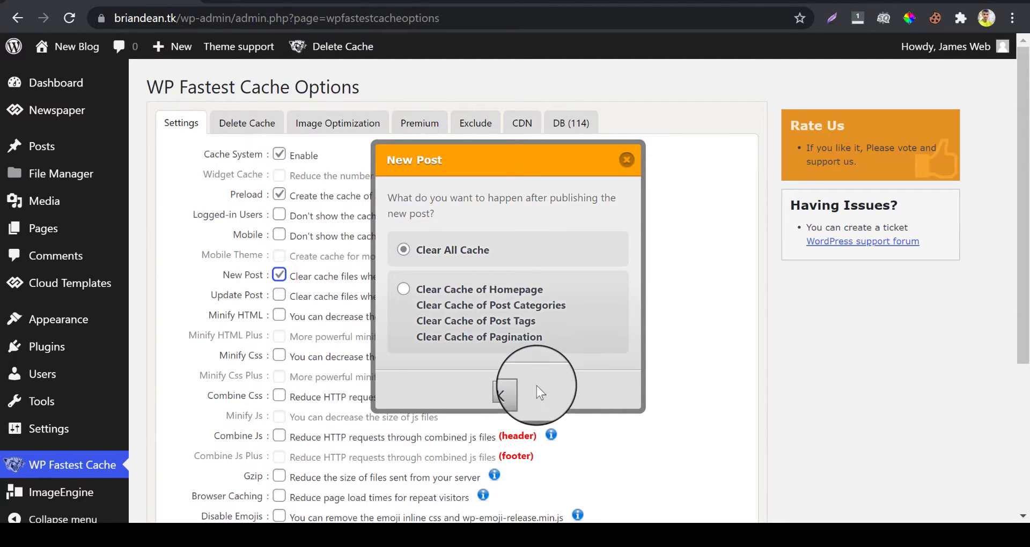
left_click(513, 388)
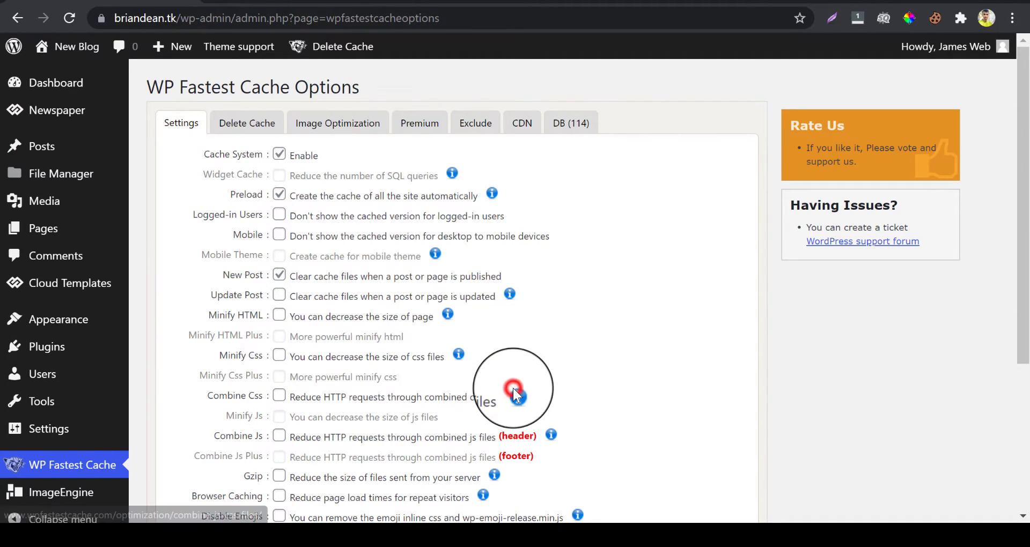
Step: Enable Update Post with clearing of the post/page, categories, tags and homepage cache, plus Minify HTML, Minify Css, Combine Css and Combine Js
left_click(279, 294)
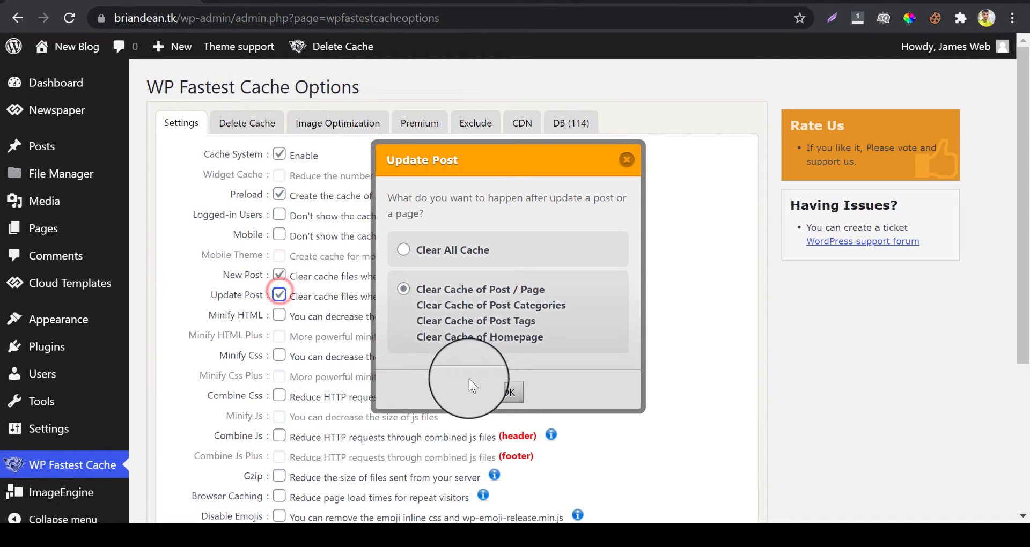
left_click(501, 389)
left_click(279, 315)
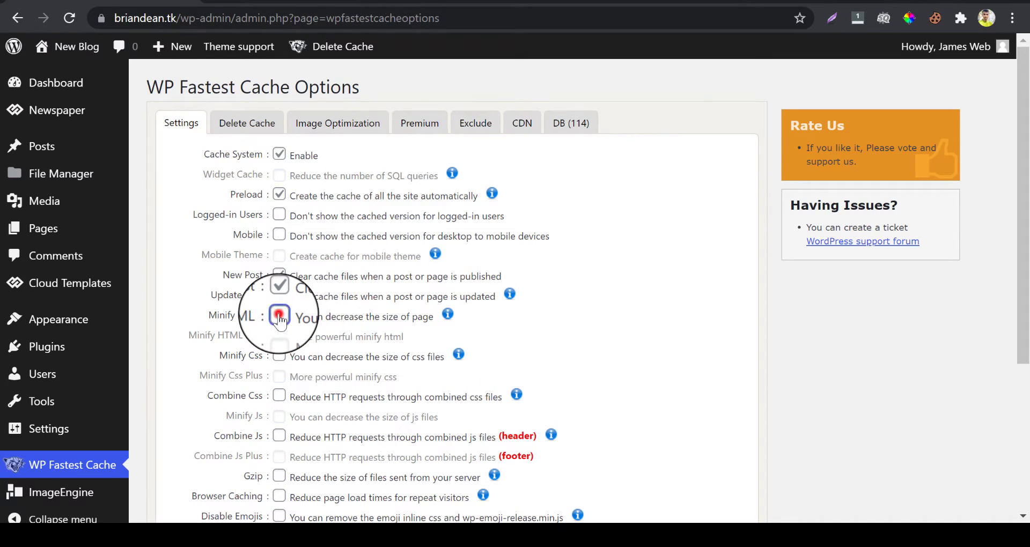
left_click(279, 355)
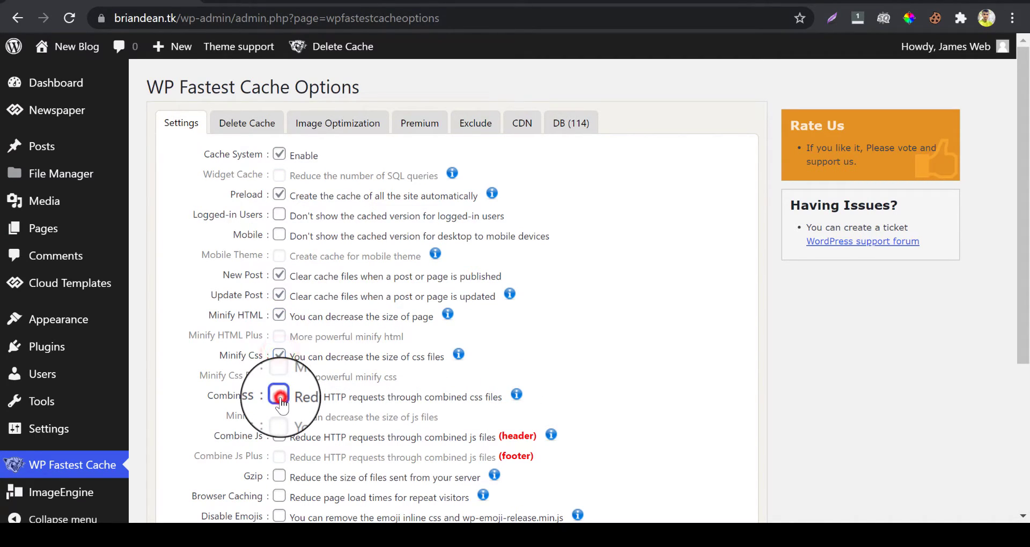
left_click(279, 396)
left_click(279, 436)
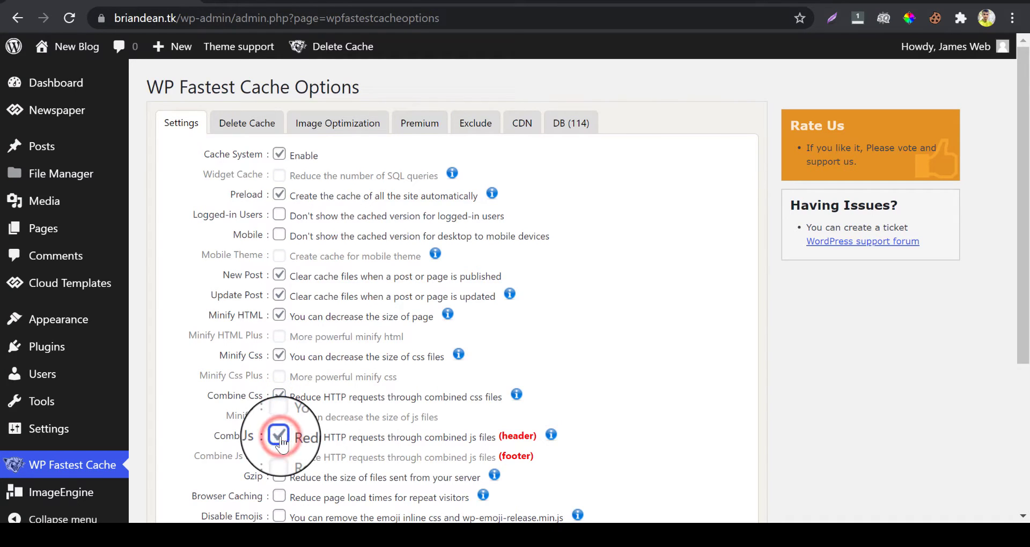
Step: Enable Gzip, Browser Caching and Disable Emojis, and save the cache settings
scroll(279, 445, "down", 2)
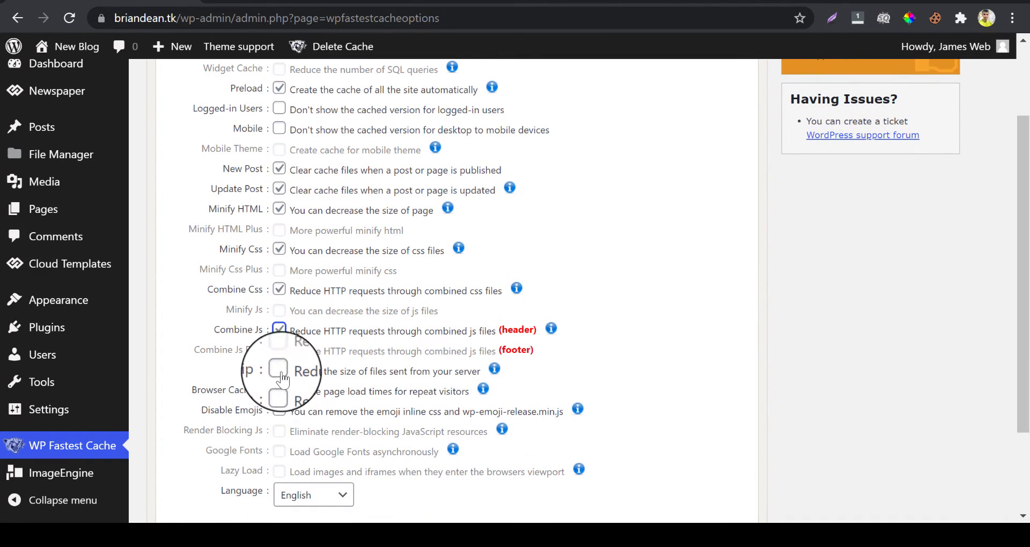
left_click(280, 371)
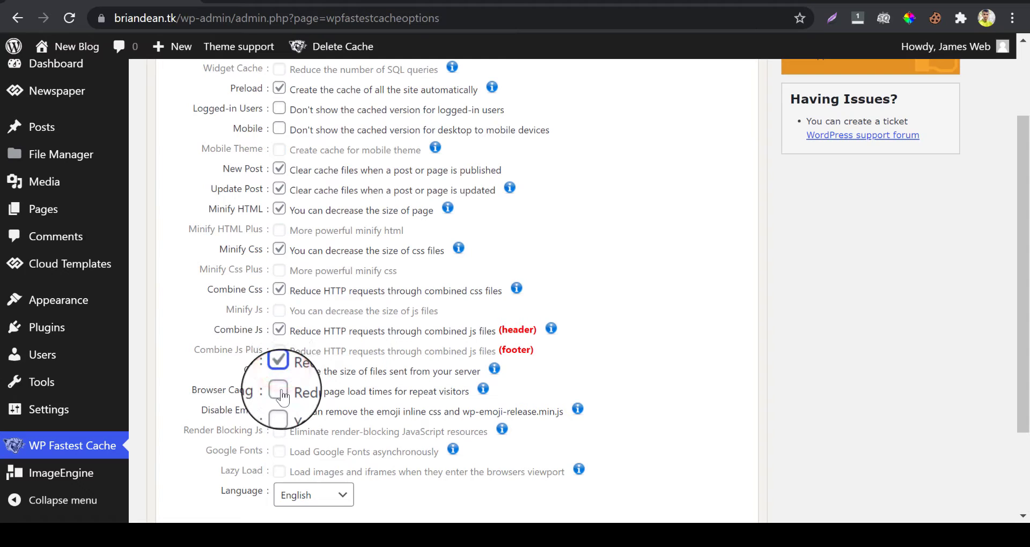
left_click(280, 412)
scroll(375, 429, "down", 2)
left_click(469, 422)
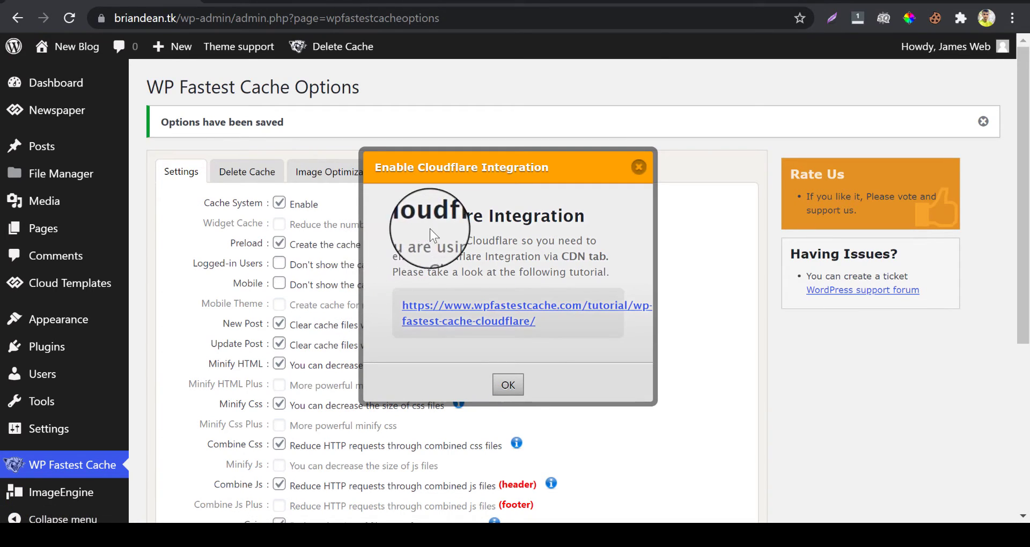
Step: Open the live site in a new browser tab and check the homepage from header to footer for layout problems
mouse_move(43, 47)
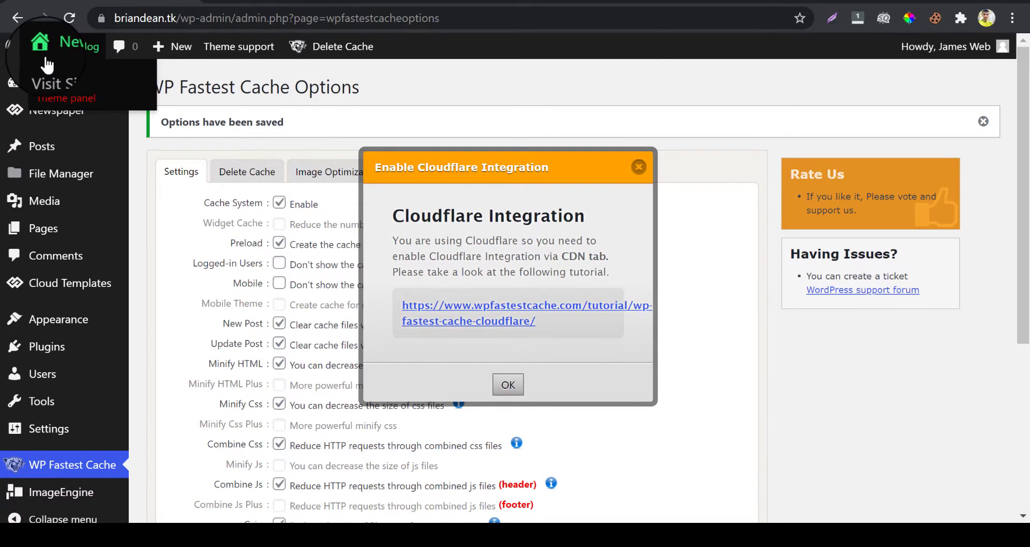
right_click(55, 80)
left_click(115, 89)
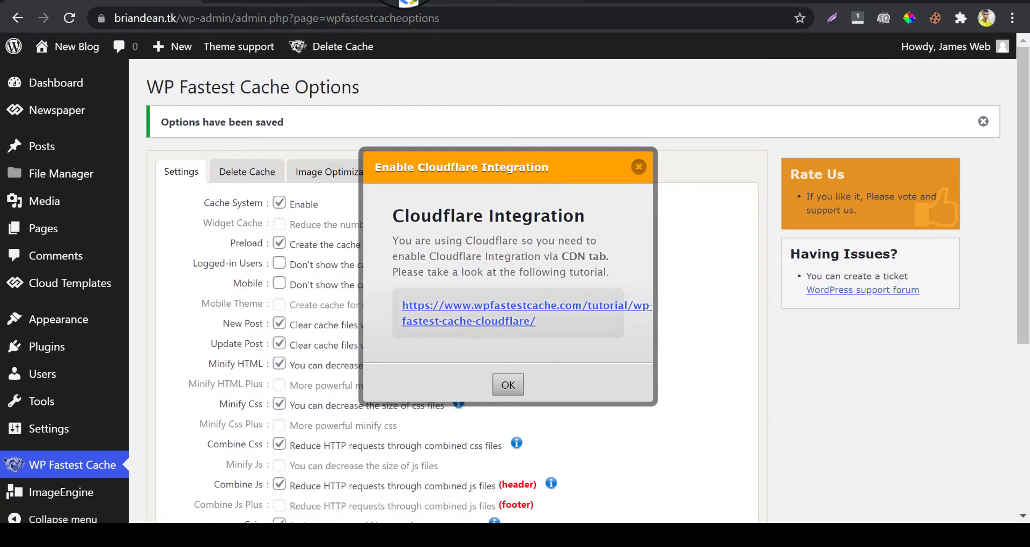
left_click(355, 1)
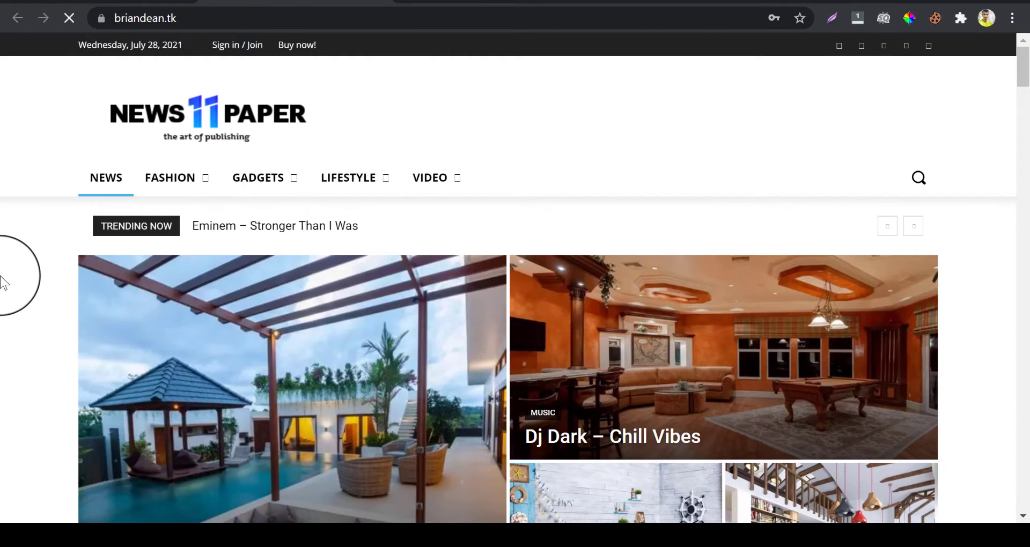
scroll(3, 282, "down", 3)
scroll(2, 282, "down", 8)
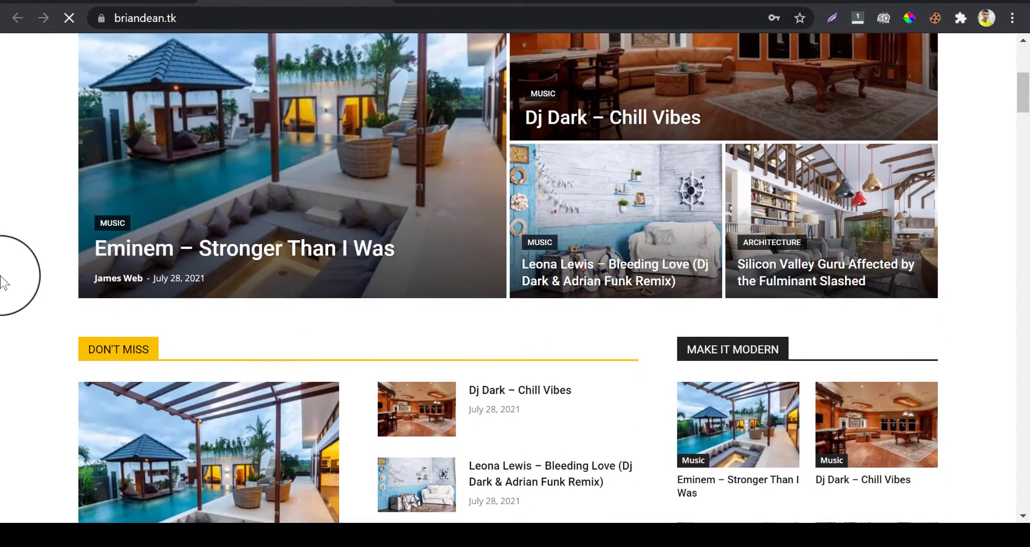
scroll(1, 281, "down", 20)
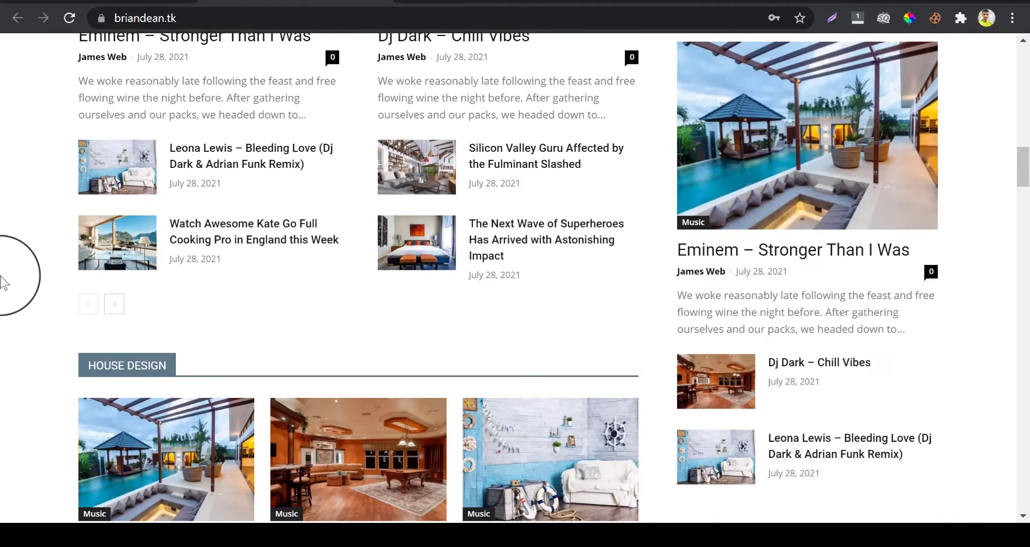
scroll(2, 281, "down", 15)
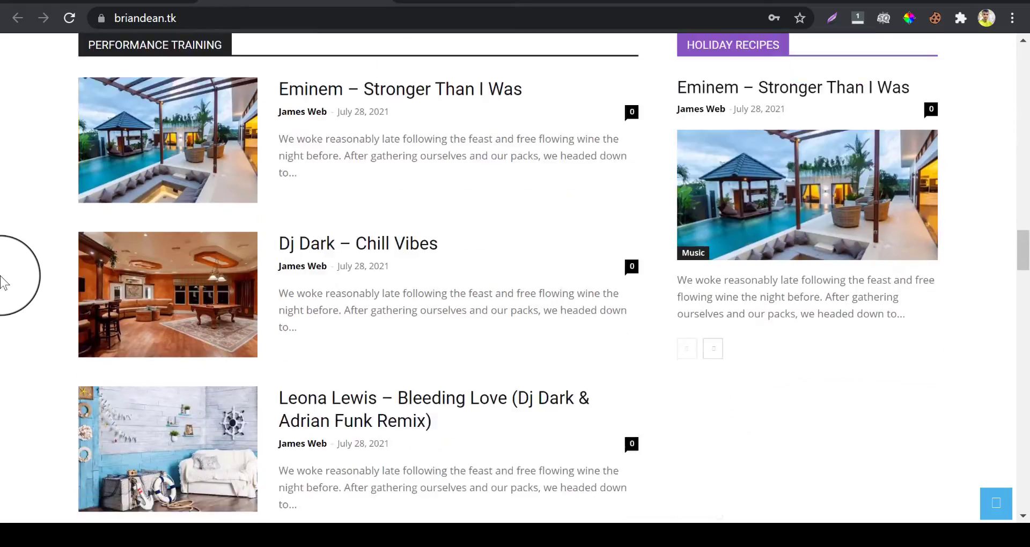
scroll(2, 282, "up", 4)
scroll(2, 282, "down", 12)
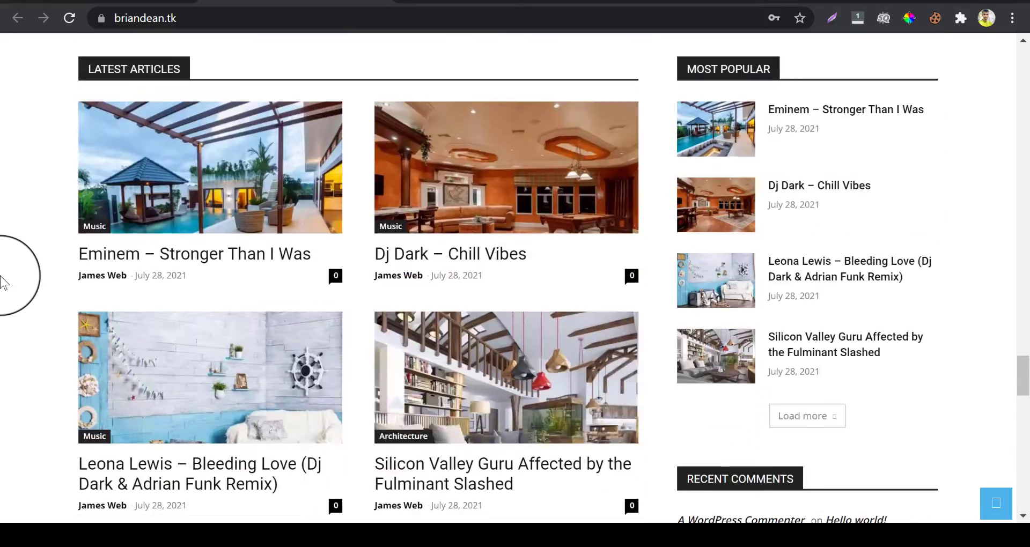
scroll(1, 282, "down", 5)
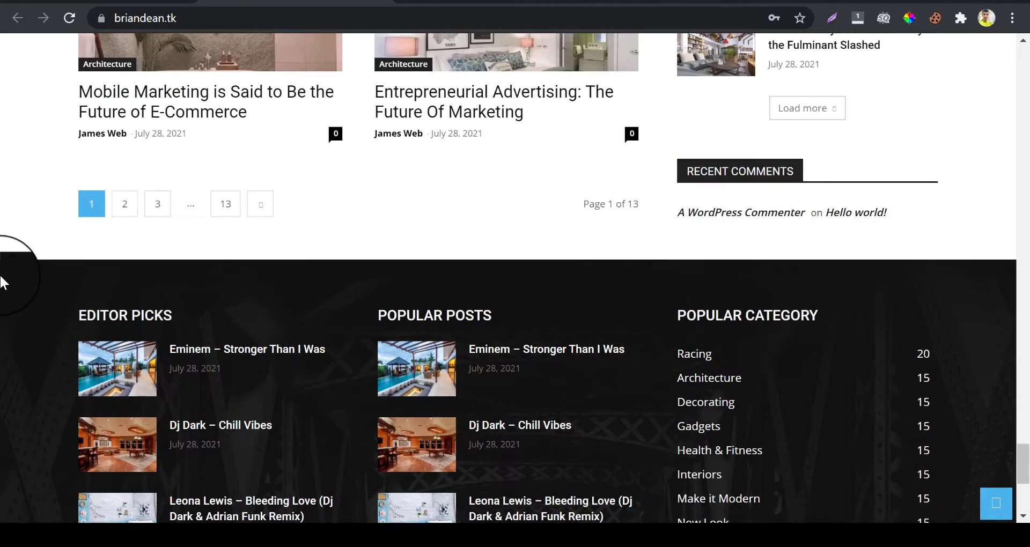
scroll(2, 281, "up", 20)
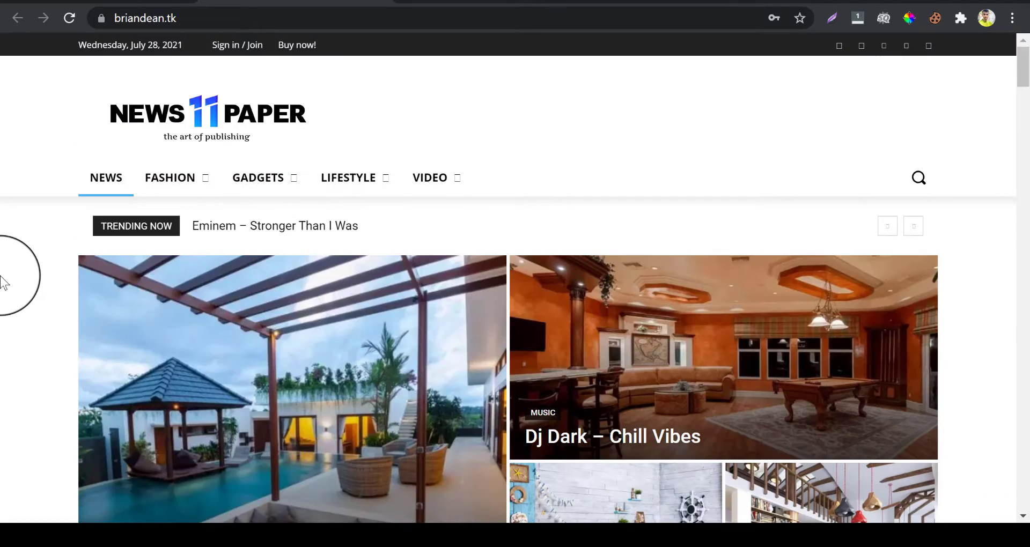
scroll(131, 194, "down", 3)
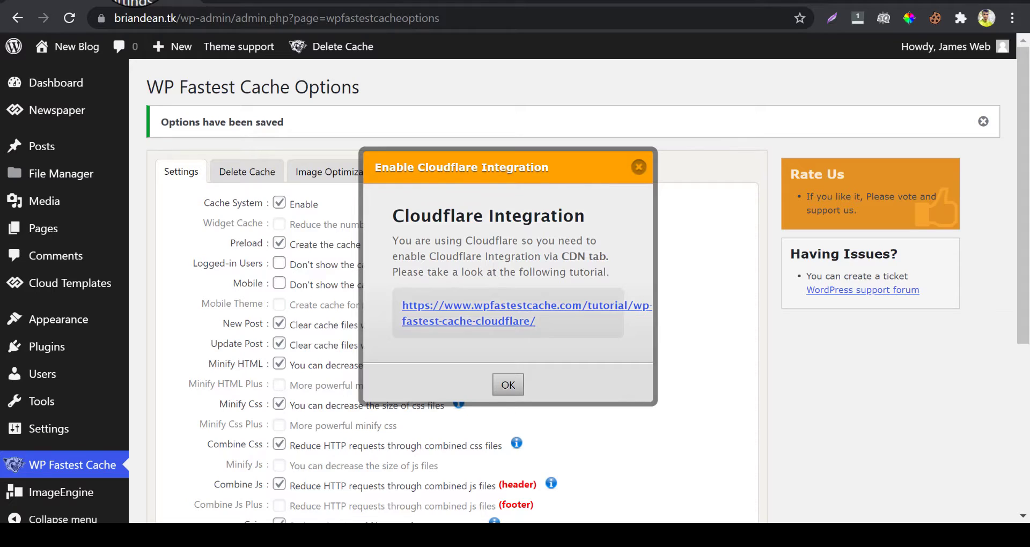
Step: Dismiss the Cloudflare notice and add a cache timeout rule that deletes all cache files Once a Day at 00:00
left_click(515, 385)
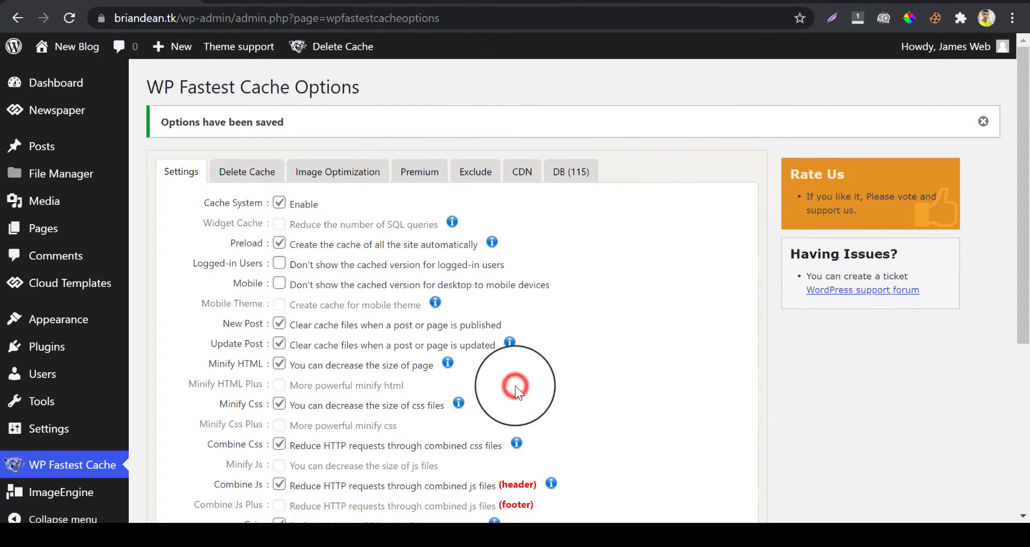
left_click(240, 182)
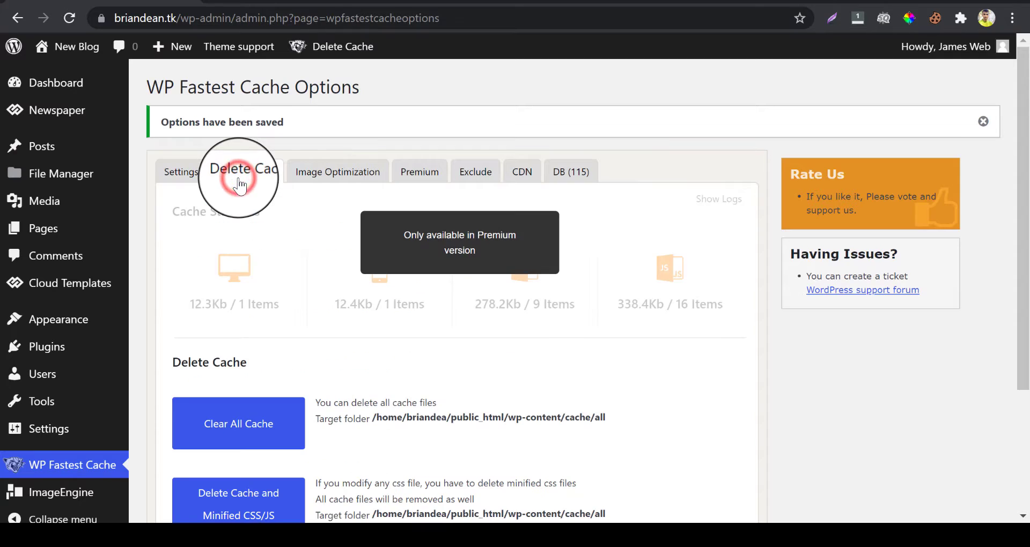
scroll(298, 274, "down", 3)
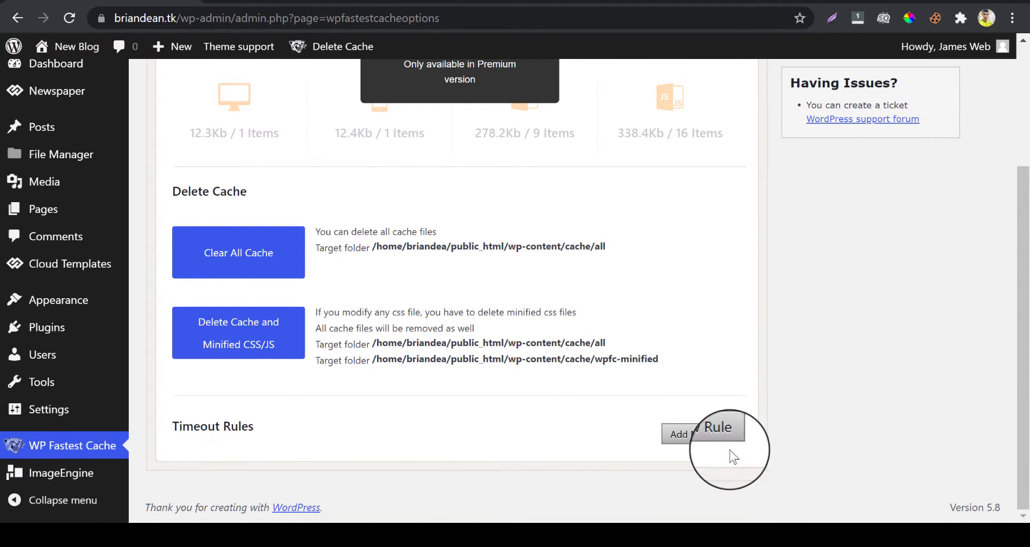
left_click(707, 433)
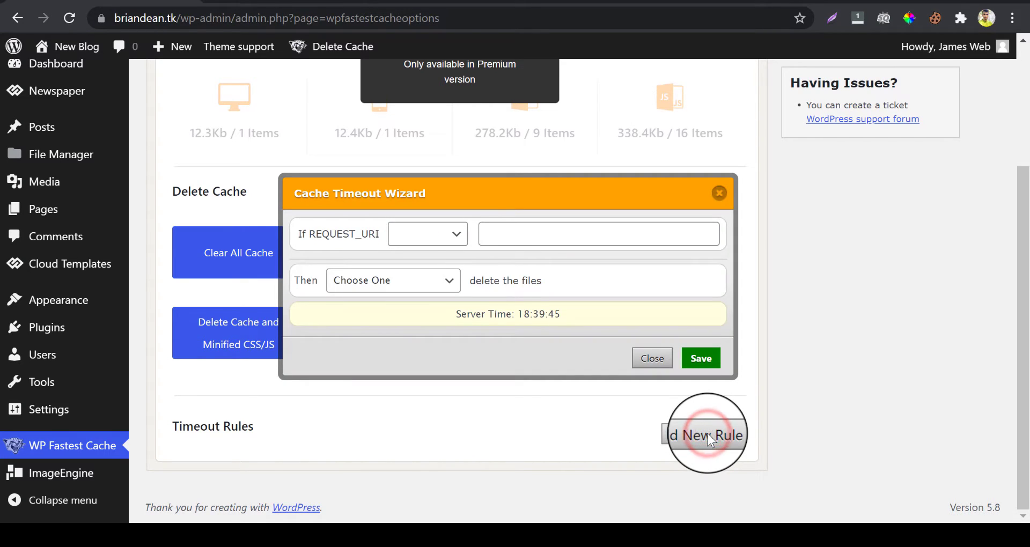
left_click(412, 234)
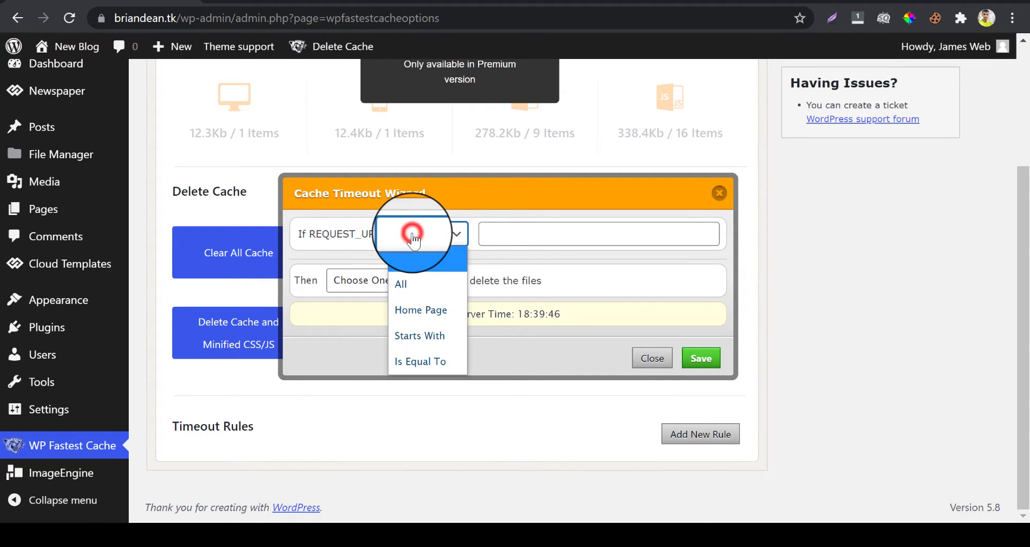
left_click(413, 284)
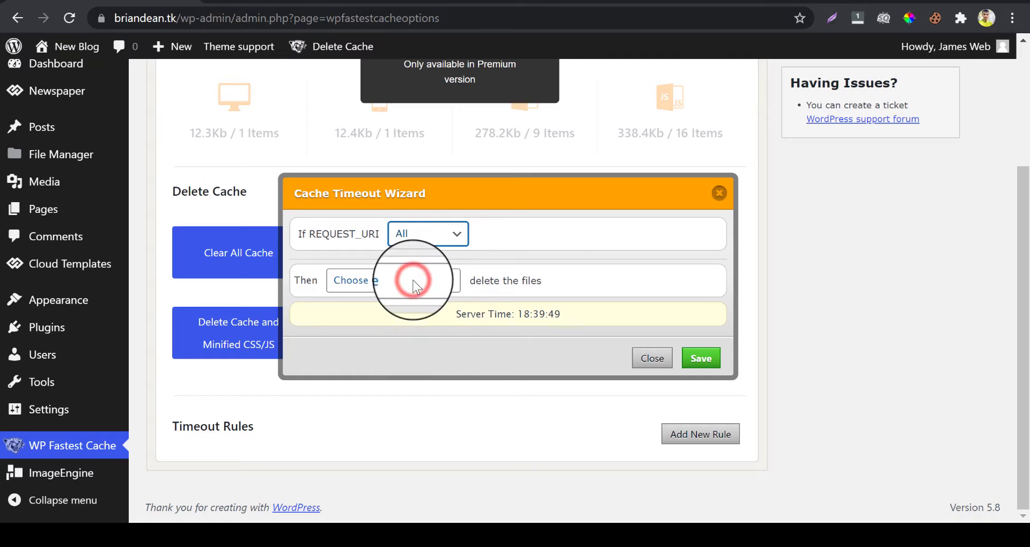
left_click(392, 282)
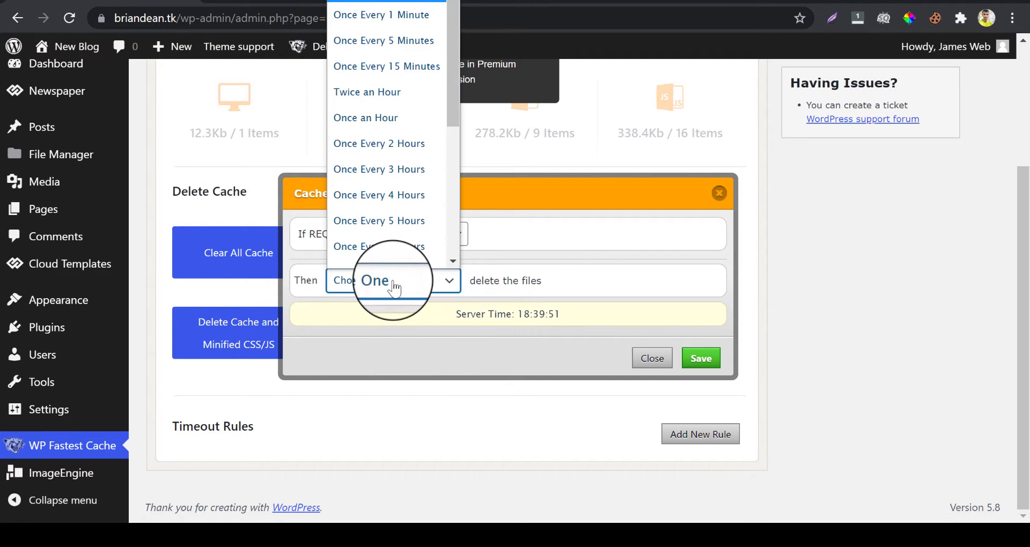
scroll(408, 214, "down", 5)
left_click(381, 113)
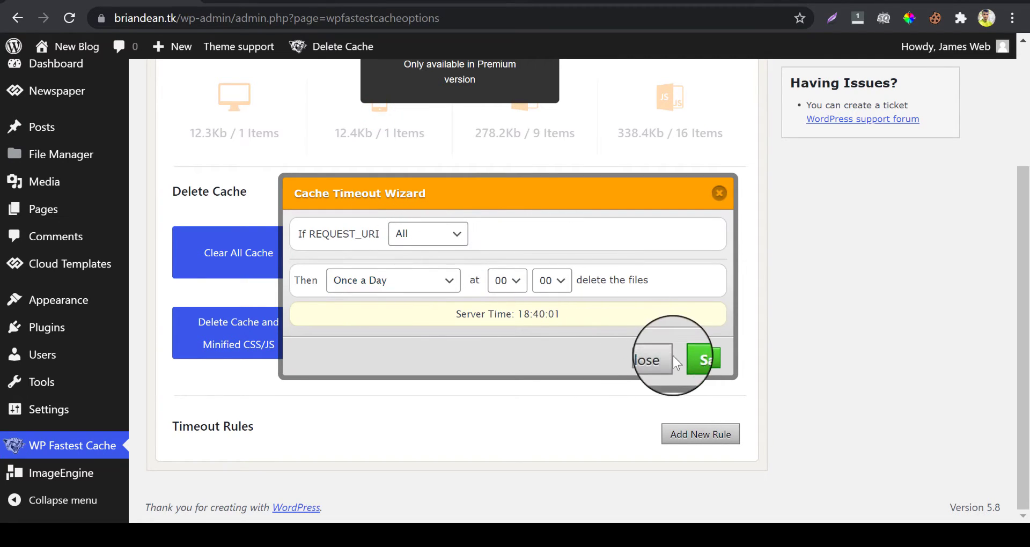
left_click(706, 362)
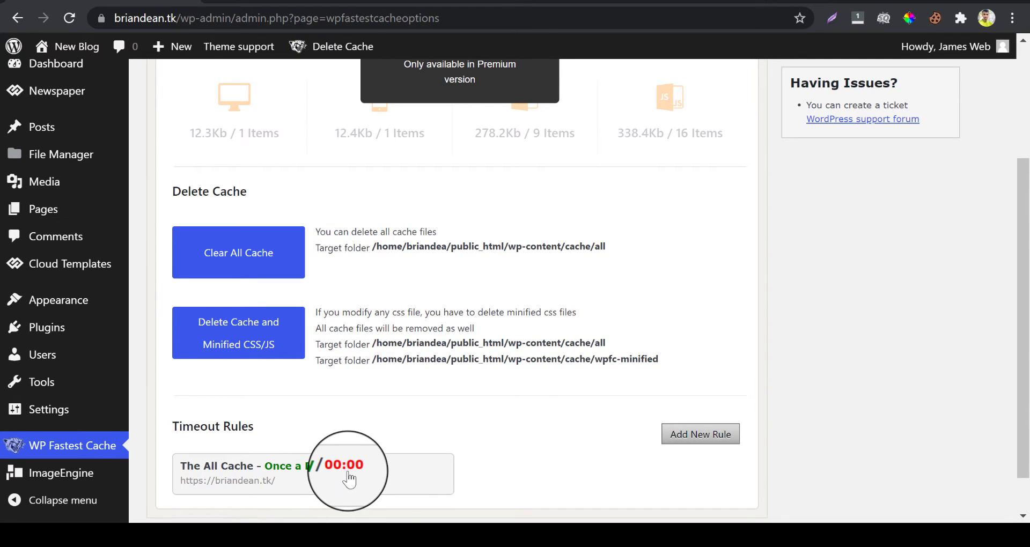
Step: Look through the Image Optimization, Premium, Exclude and CDN sections of WP Fastest Cache
scroll(325, 354, "up", 3)
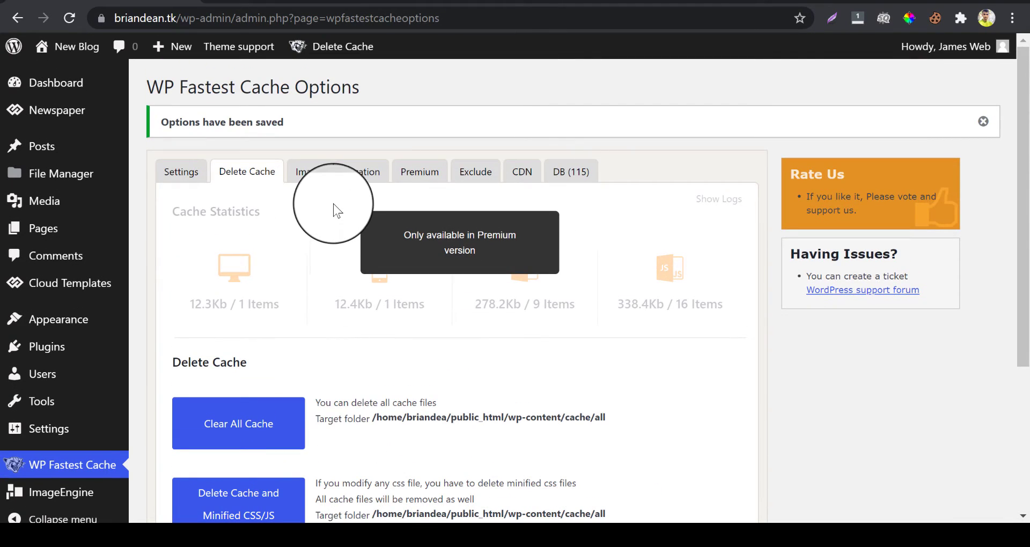
left_click(329, 174)
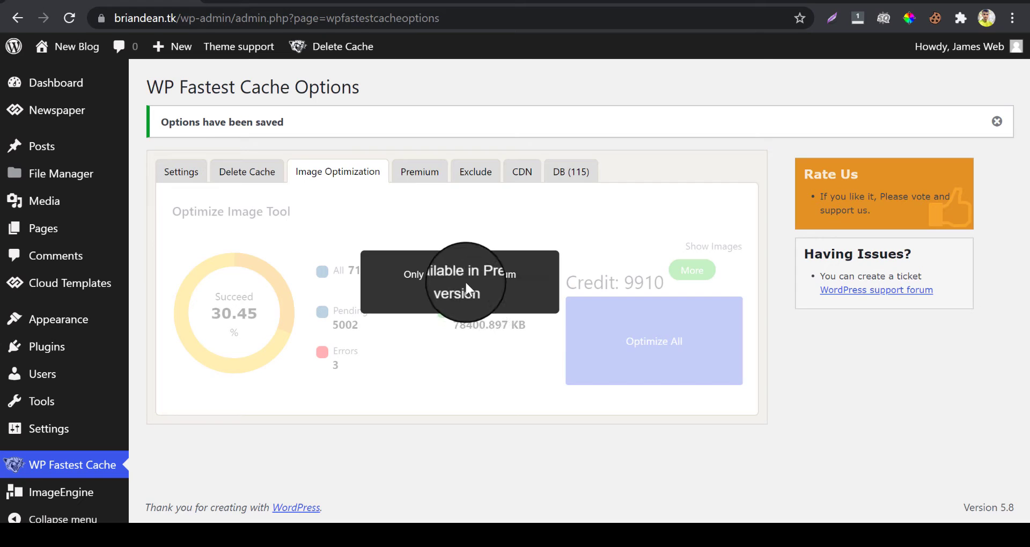
left_click(417, 173)
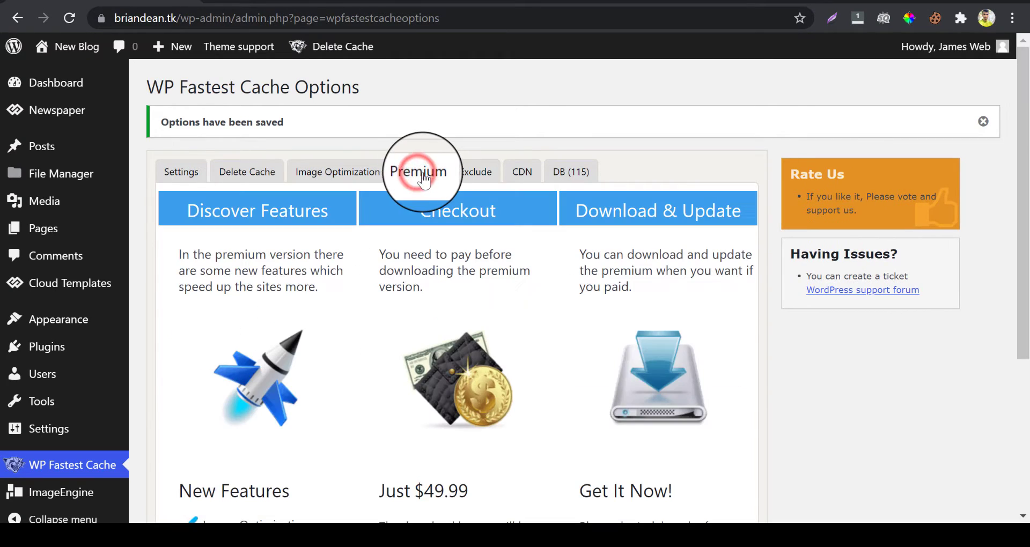
left_click(474, 182)
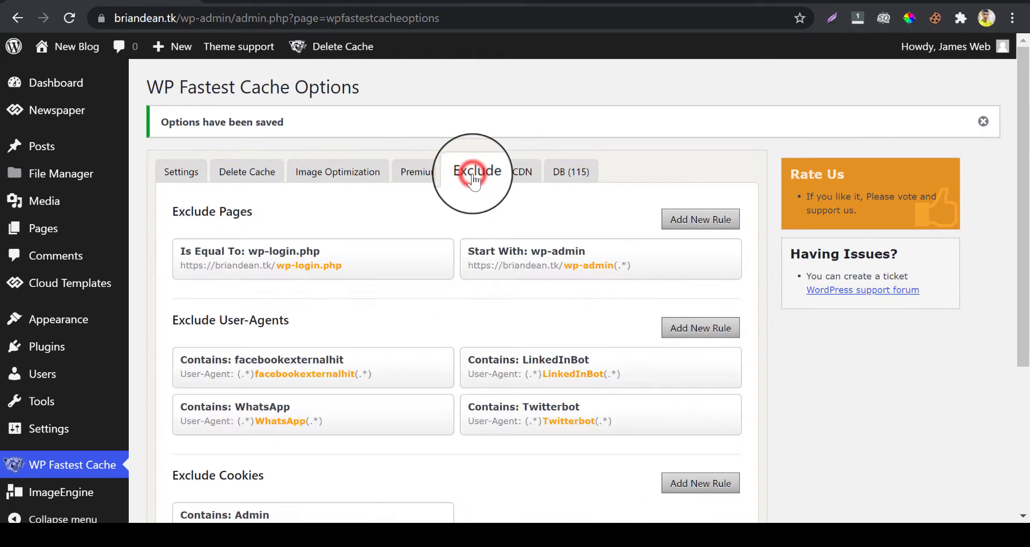
left_click(518, 181)
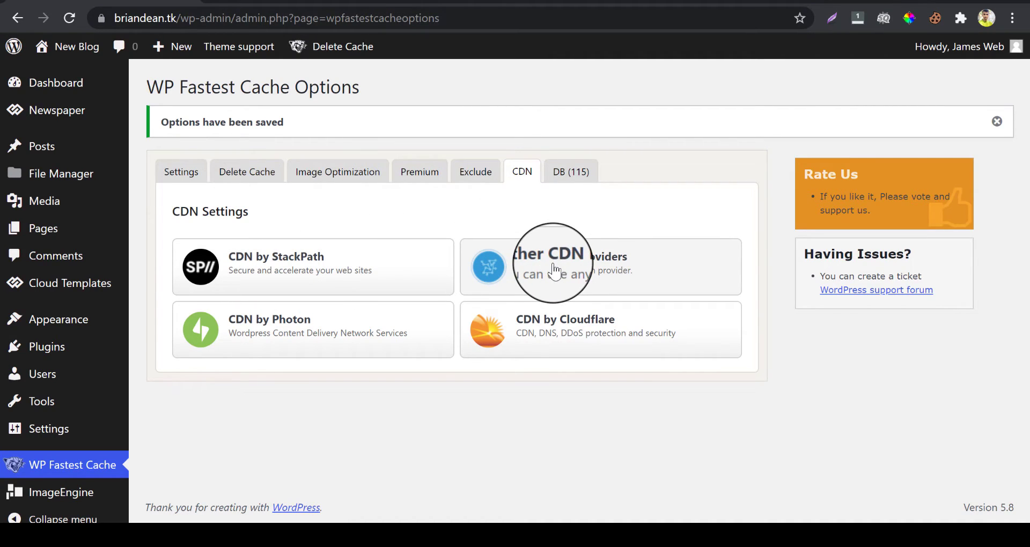
Step: Open the live site in another browser tab and check how the homepage loads
mouse_move(70, 51)
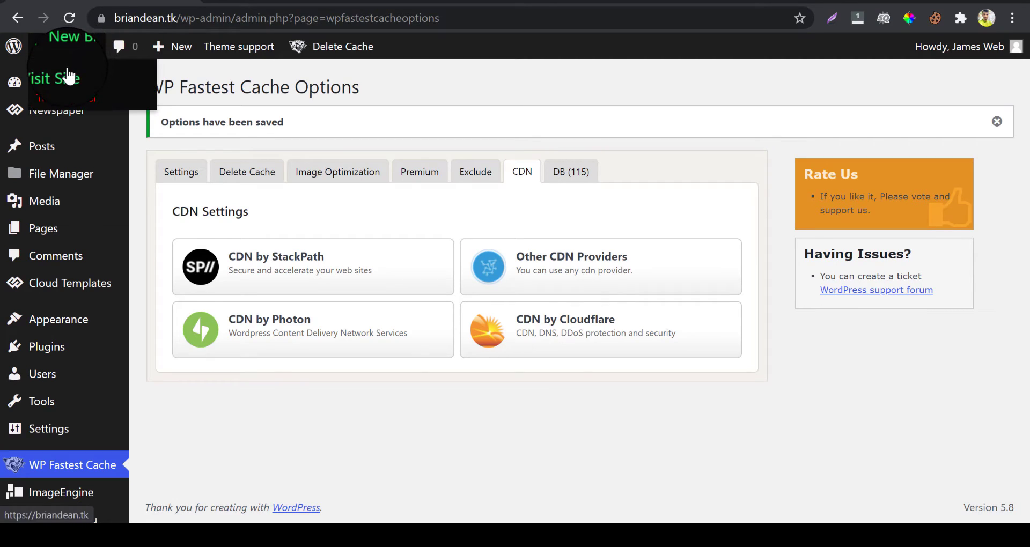
right_click(67, 76)
left_click(103, 80)
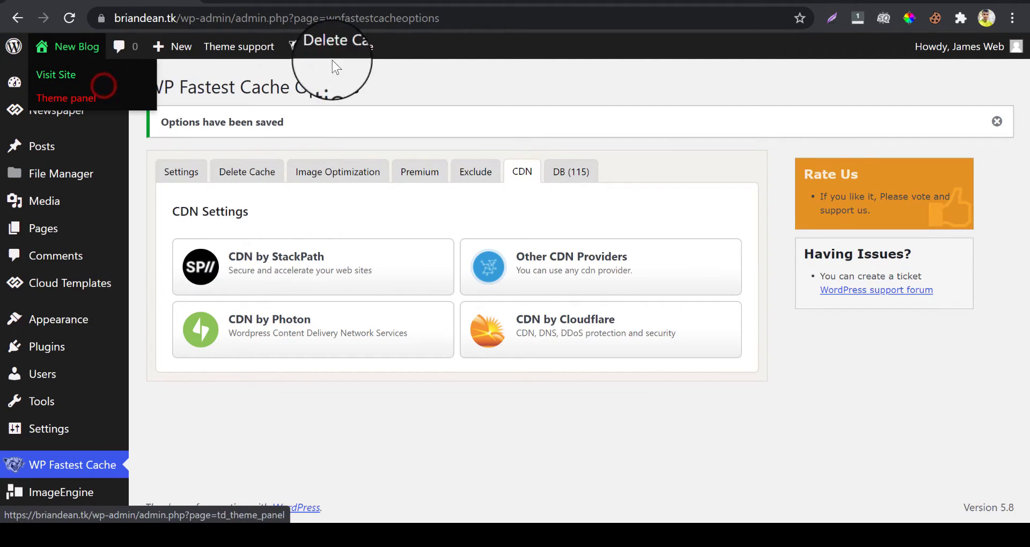
left_click(438, 0)
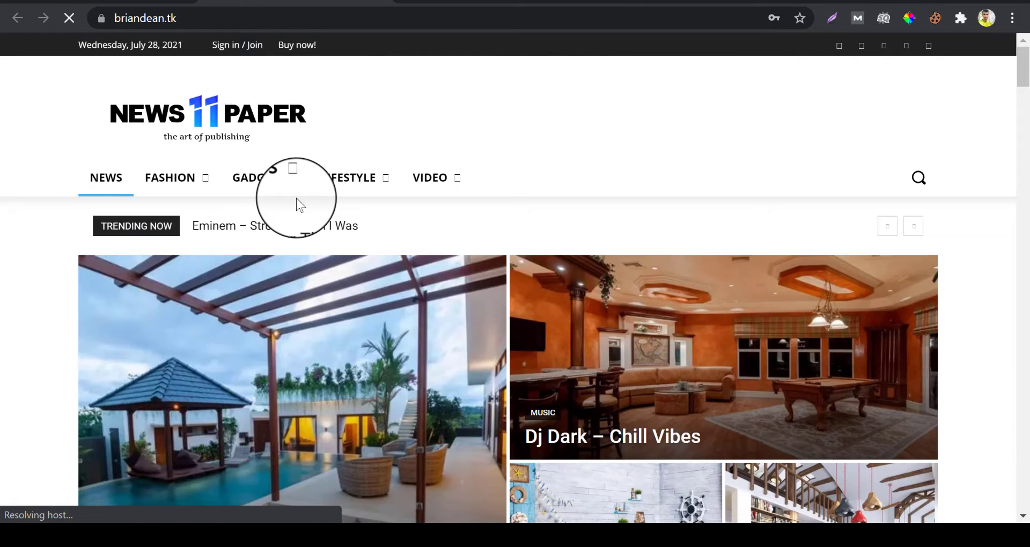
scroll(296, 198, "down", 4)
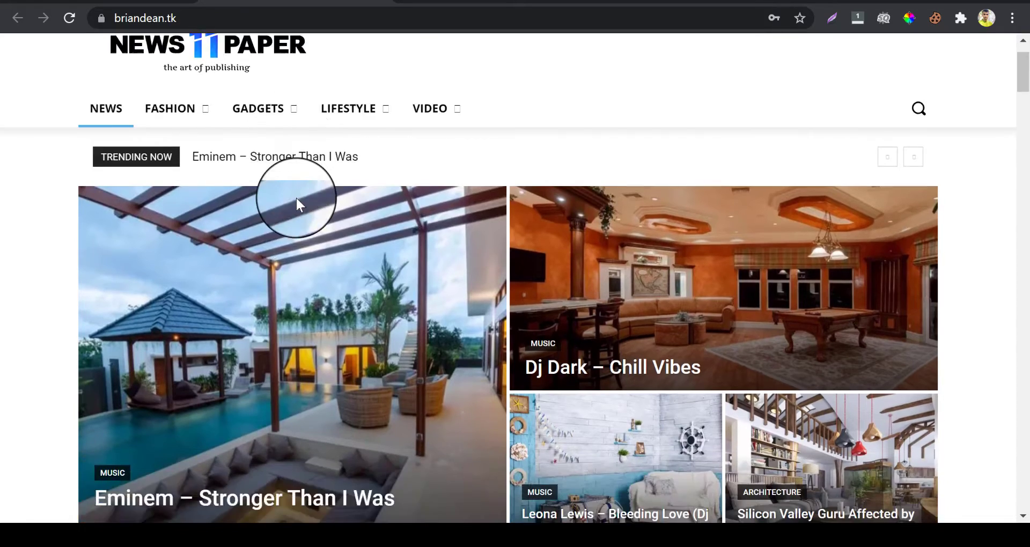
Step: Open the "Eminem – Stronger Than I Was" post and view its featured image in a new tab to examine the image's URL
left_click(282, 232)
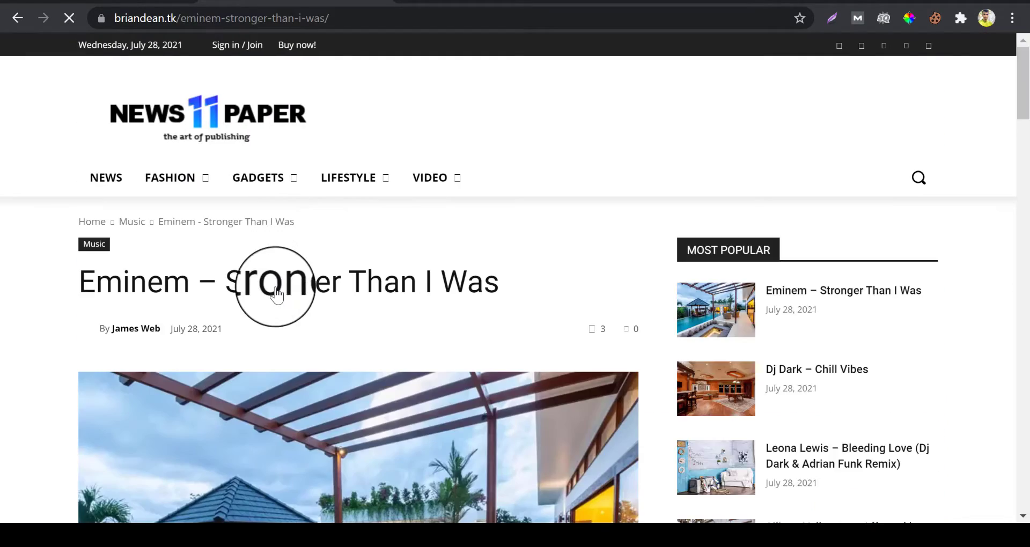
scroll(275, 293, "down", 5)
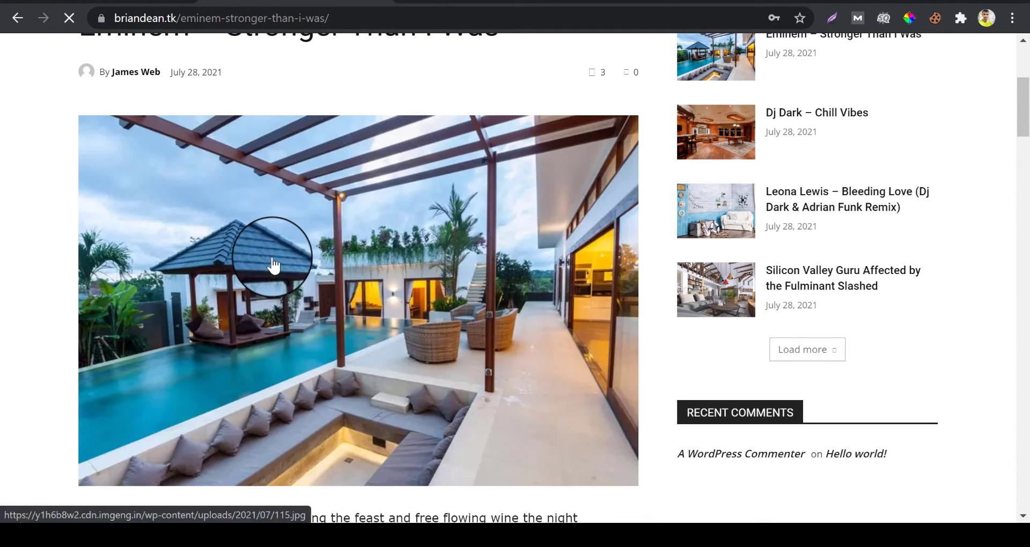
right_click(274, 264)
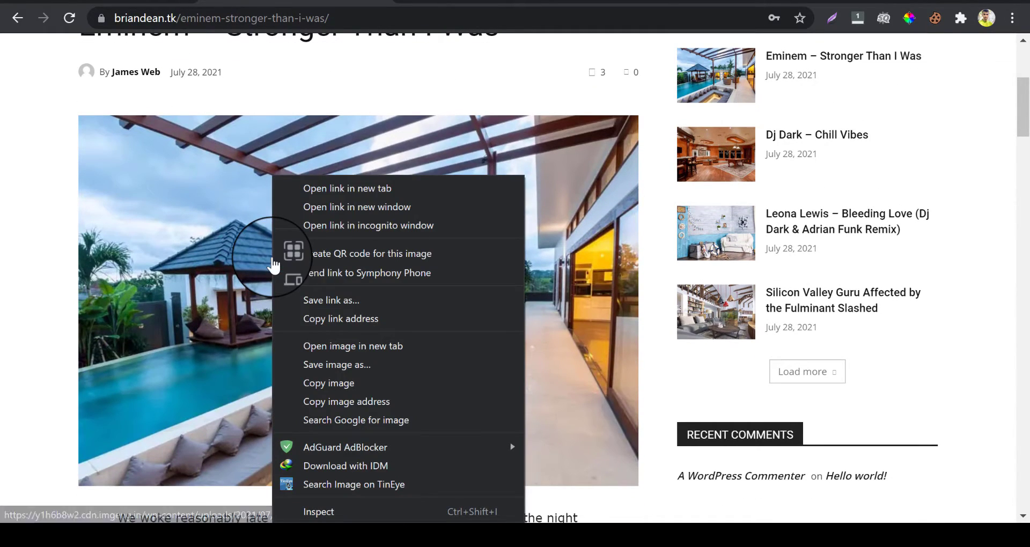
left_click(351, 343)
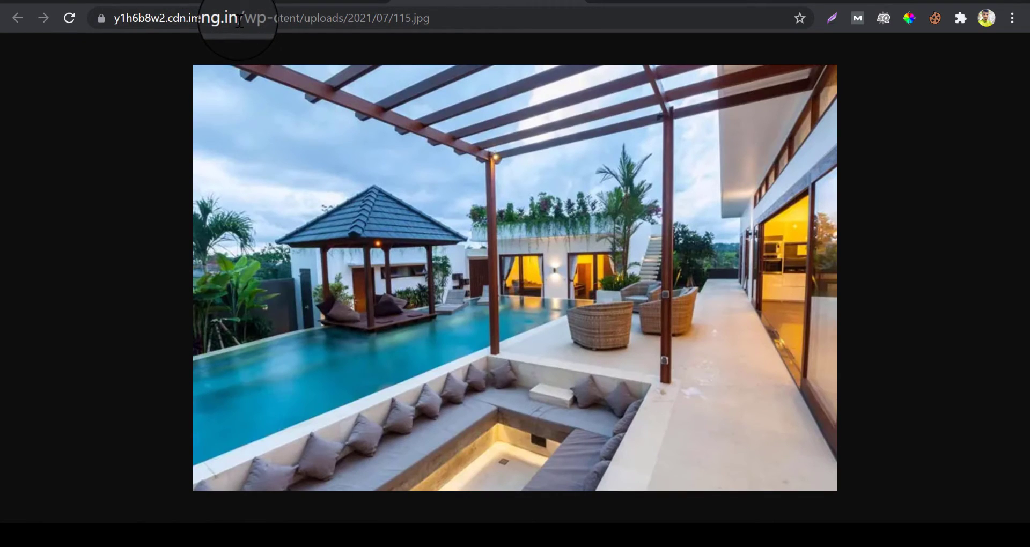
left_click(237, 18)
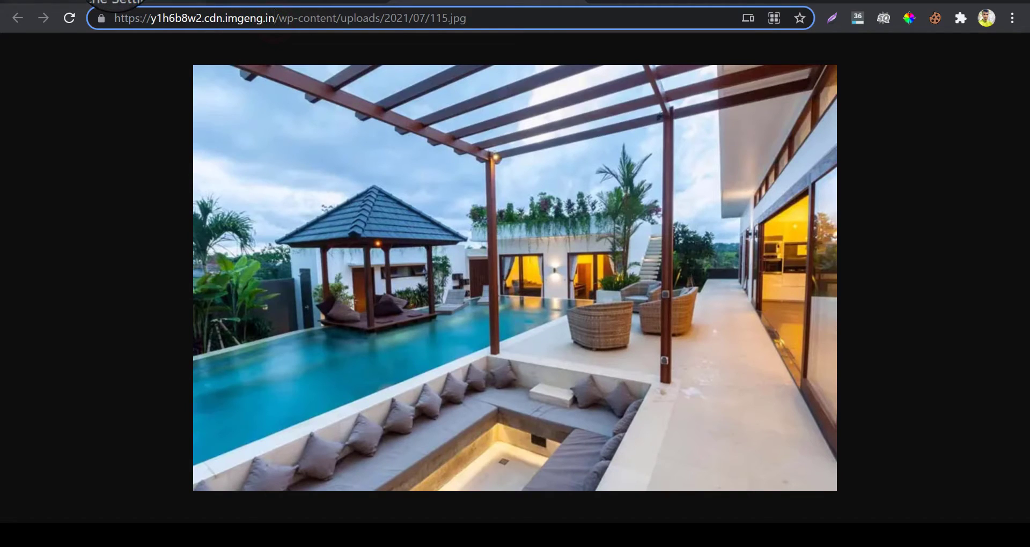
left_click(116, 1)
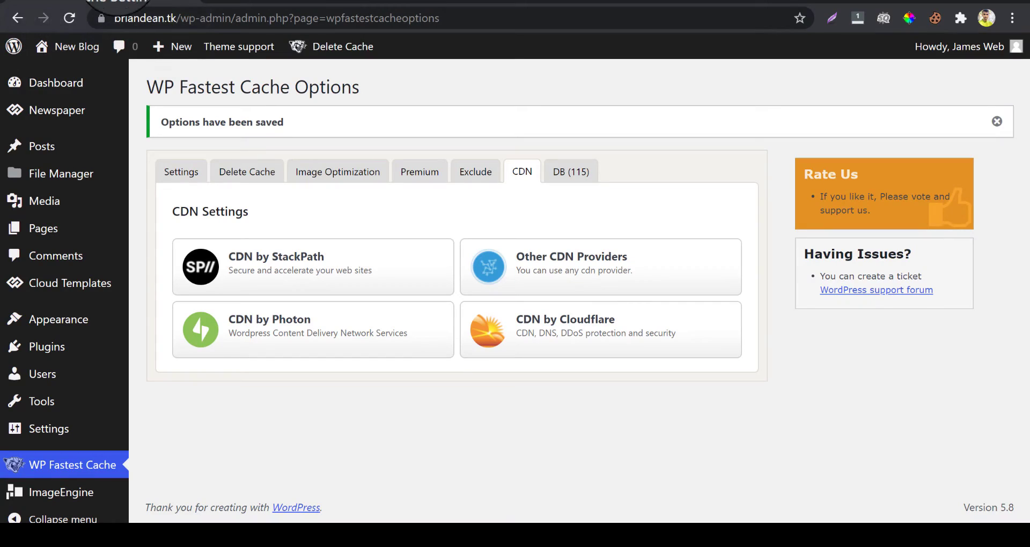
left_click(519, 256)
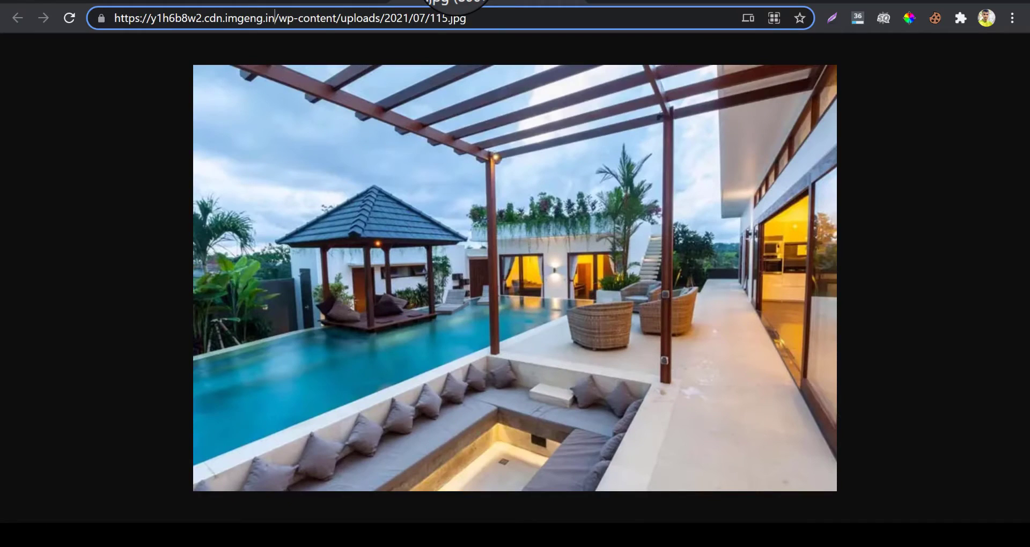
left_click(470, 5)
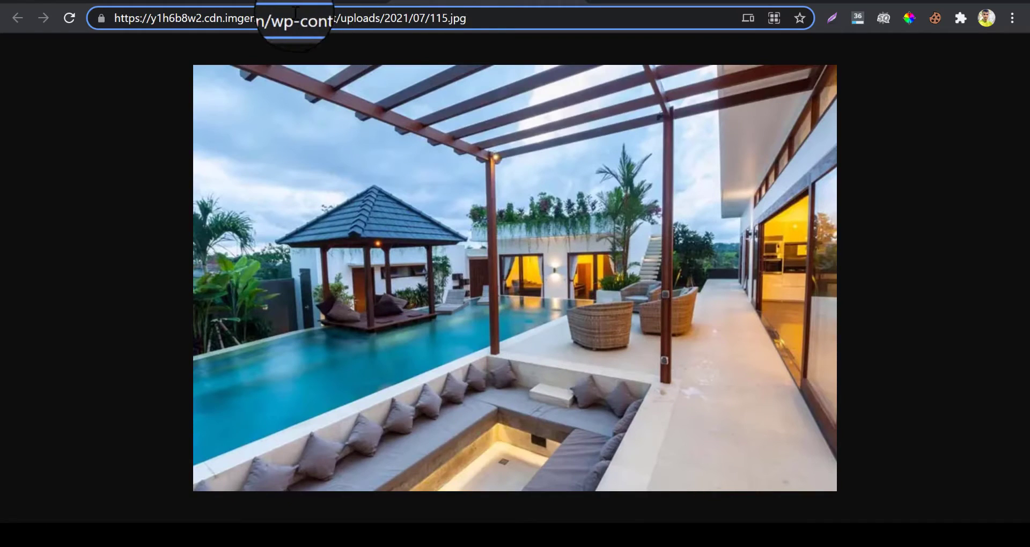
left_click_drag(275, 19, 117, 19)
right_click(121, 16)
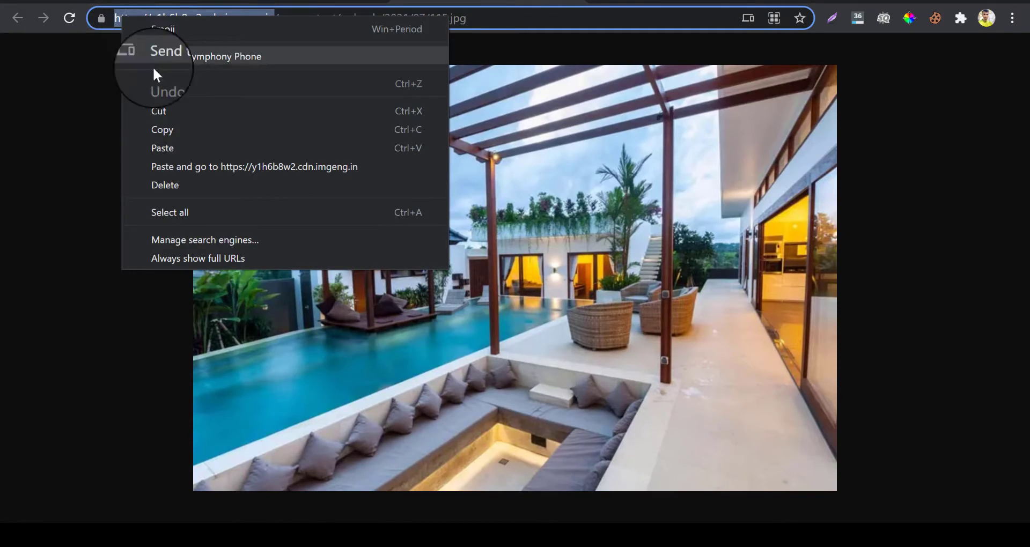
left_click(166, 130)
left_click(97, 5)
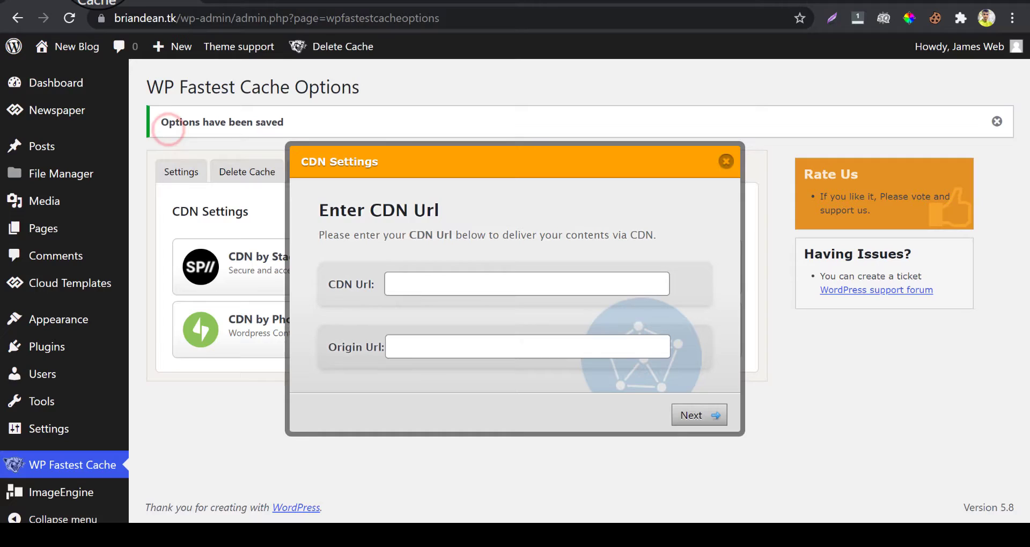
left_click(444, 278)
key("ctrl+v")
left_click(456, 244)
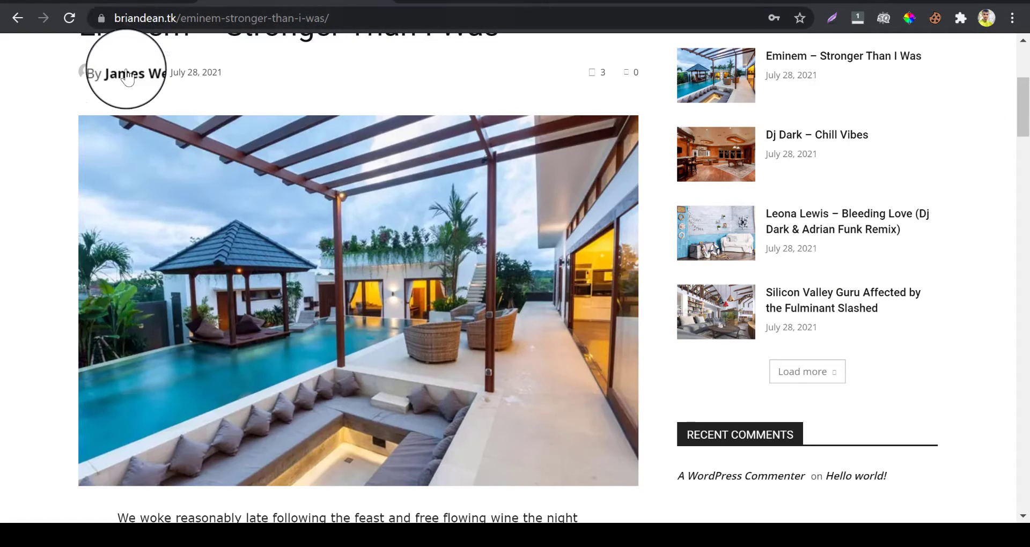
scroll(131, 59, "up", 5)
left_click(161, 19)
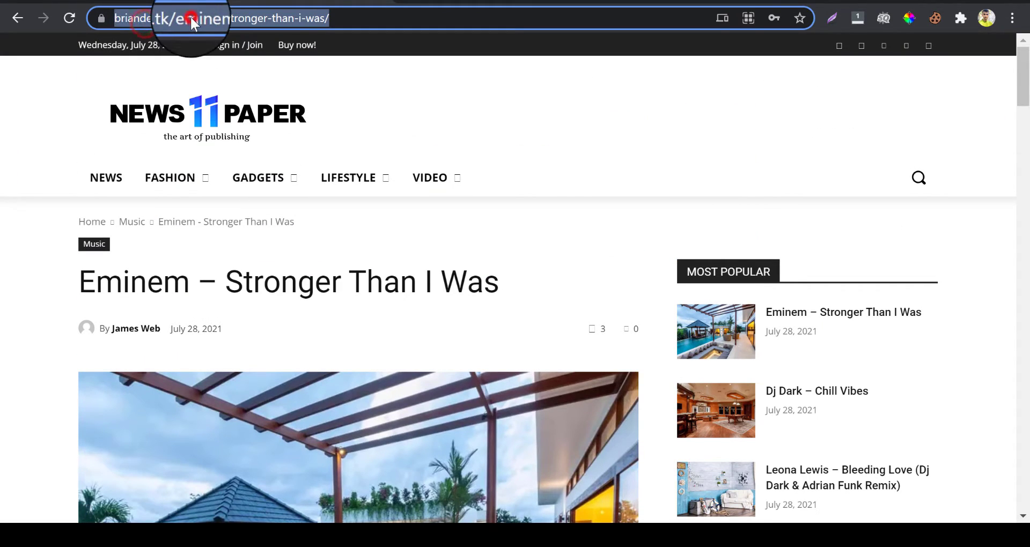
left_click(227, 19)
left_click_drag(214, 19, 104, 16)
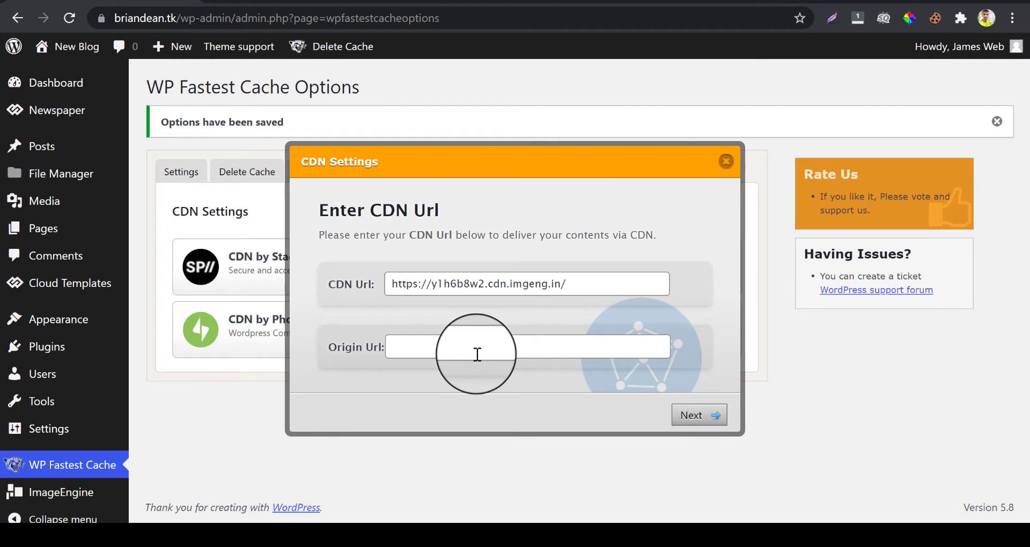
left_click(477, 354)
key("ctrl+v")
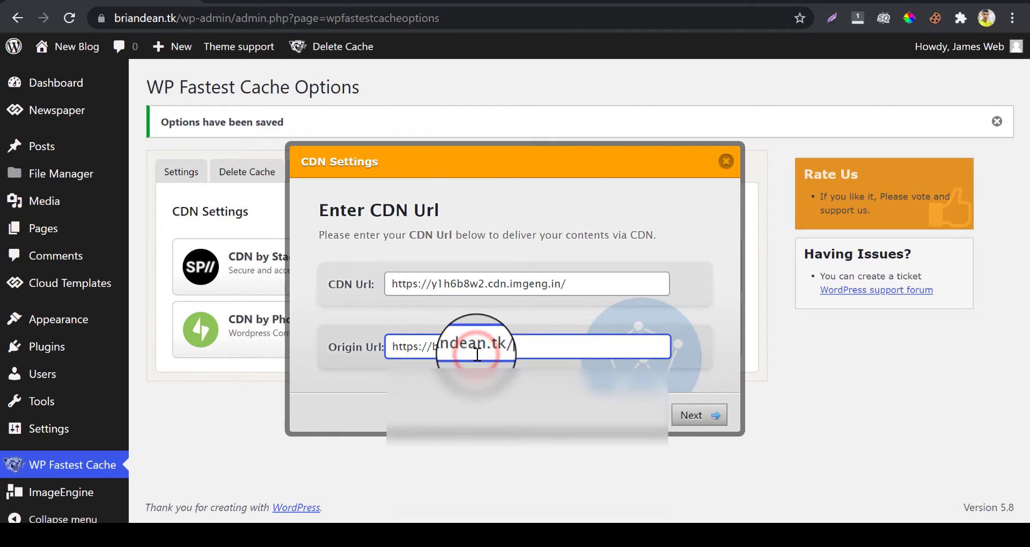
Step: Finish the CDN integration with all file types selected and no keywords for specified or excluded sources
left_click(703, 417)
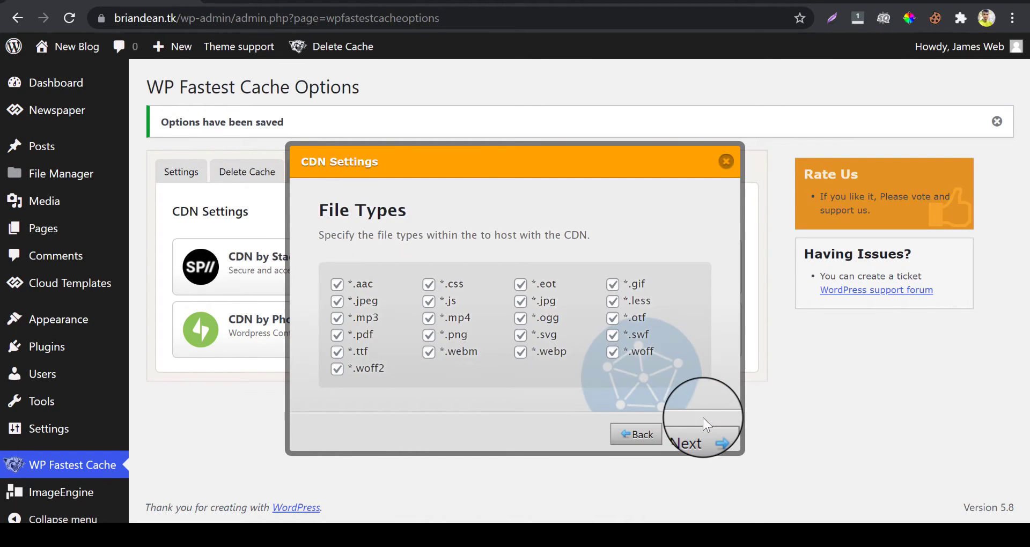
left_click(699, 429)
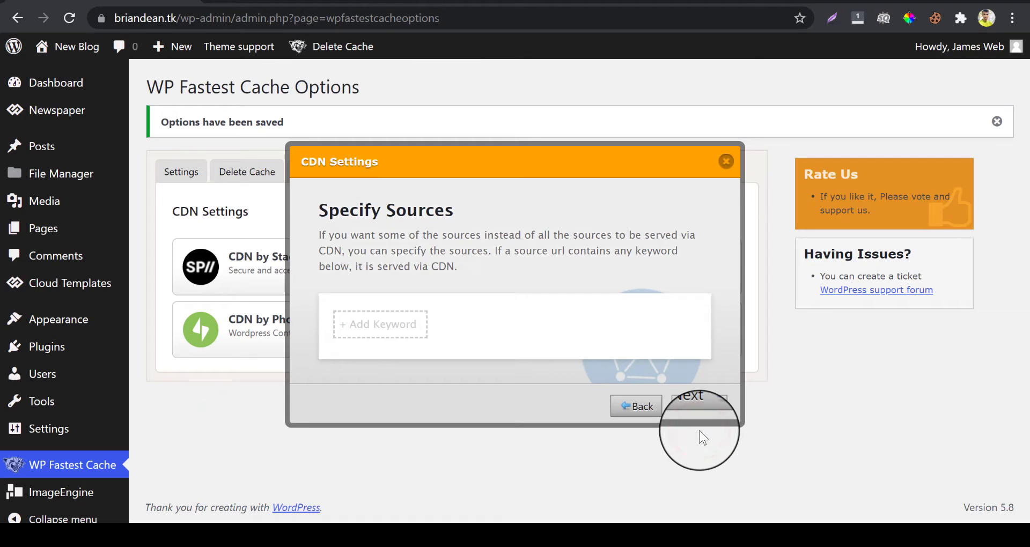
left_click(687, 409)
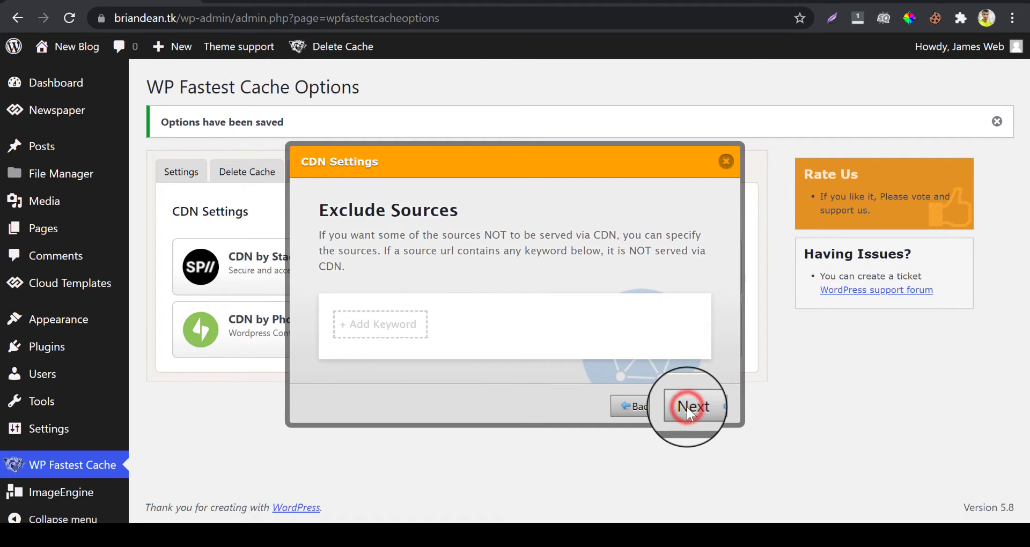
left_click(687, 407)
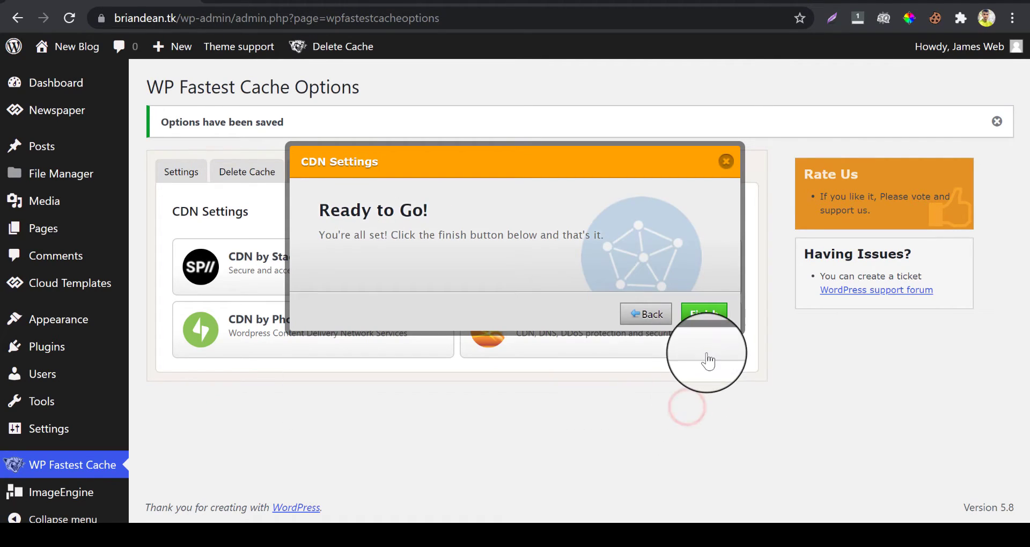
left_click(704, 317)
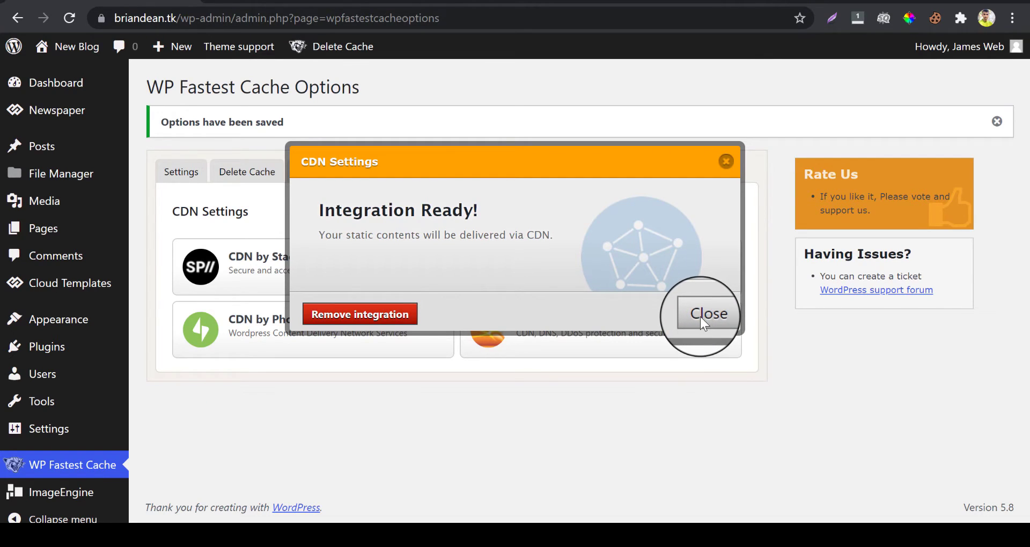
left_click(700, 317)
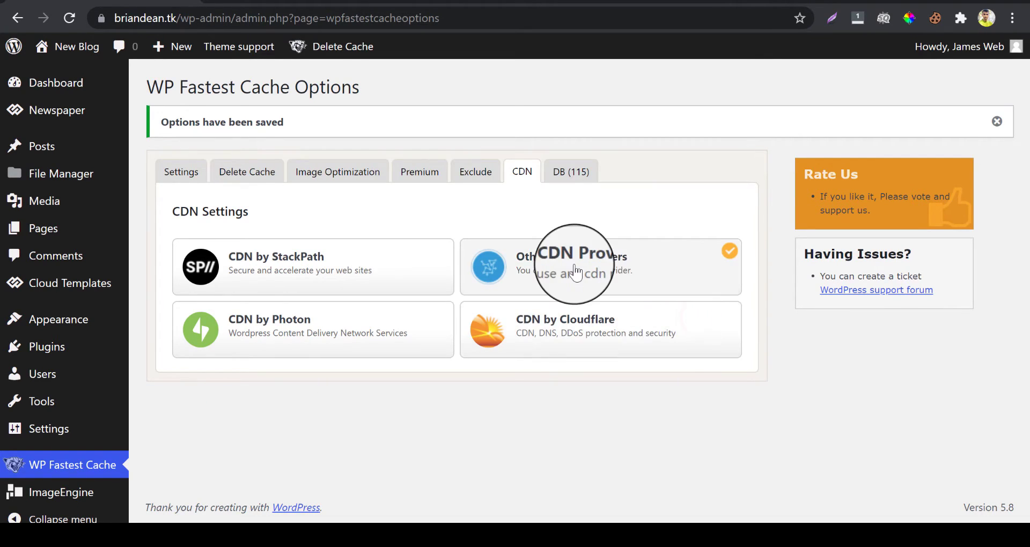
Step: Start the CDN by Cloudflare integration, and log in to cloudflare.com in a new tab to open My Profile
left_click(525, 330)
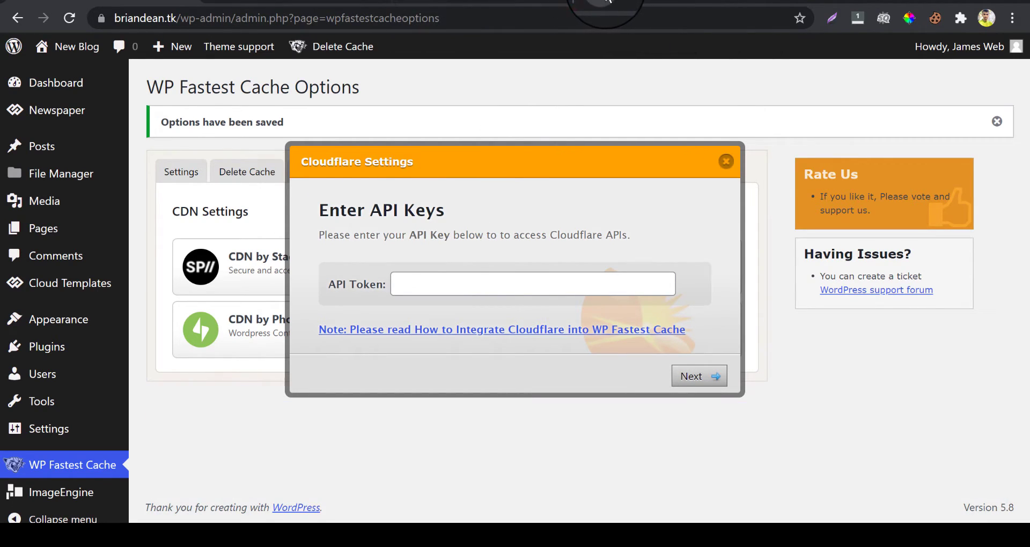
key("ctrl+t")
type("cloudflare.com")
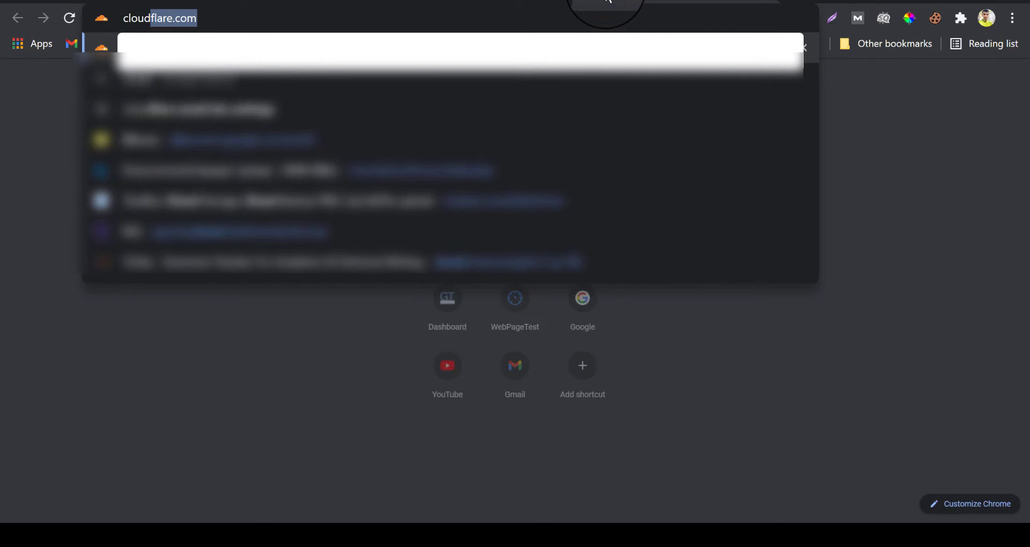
key("Return")
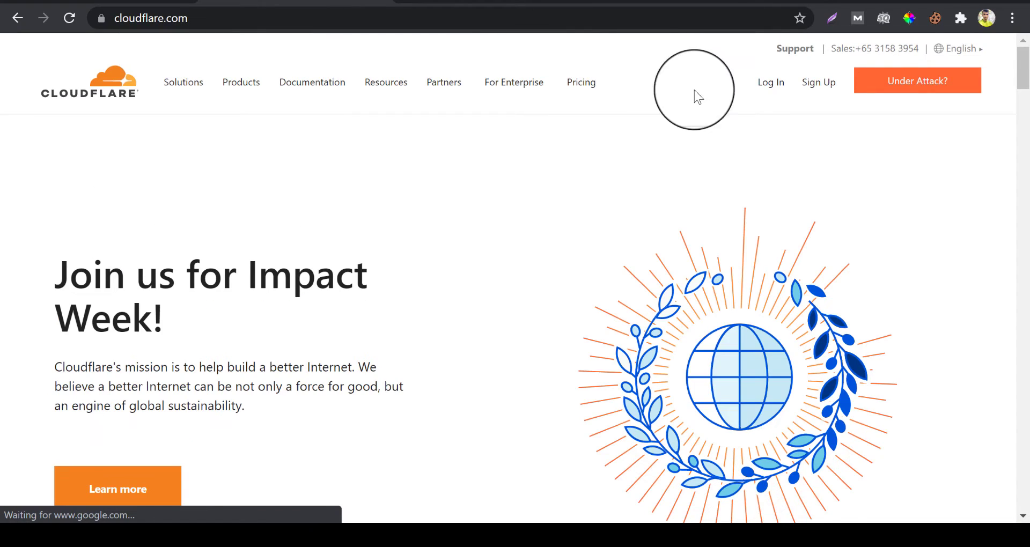
left_click(771, 100)
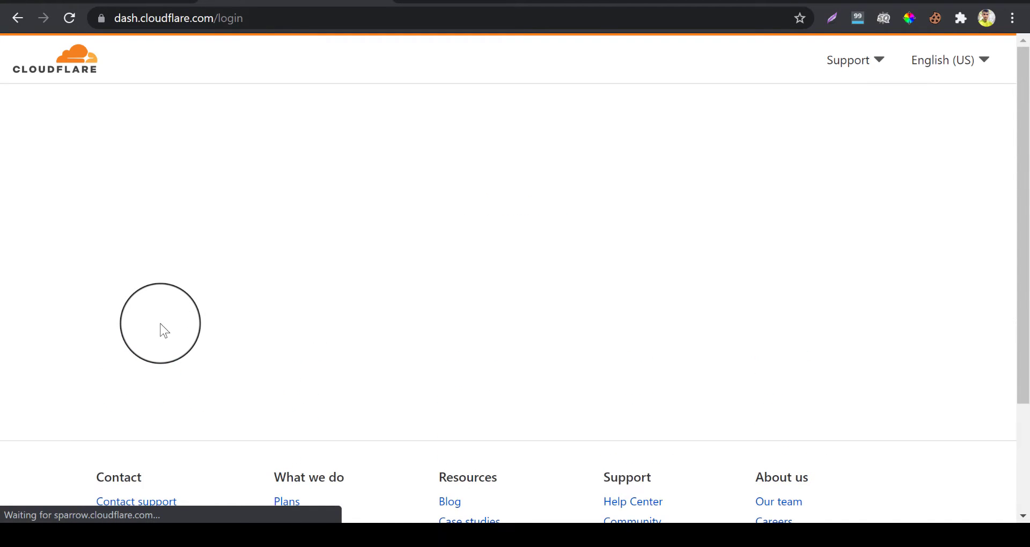
left_click(164, 332)
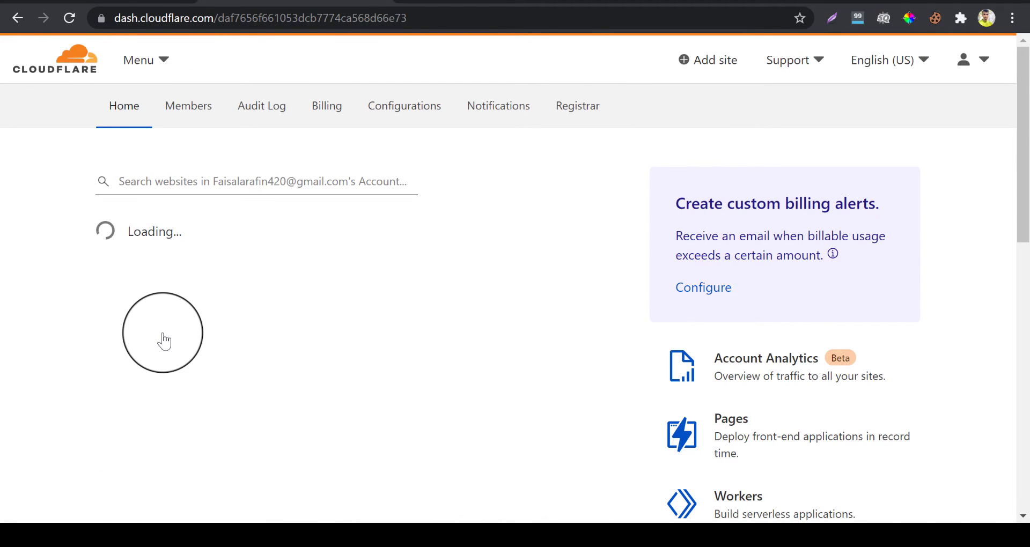
left_click(973, 59)
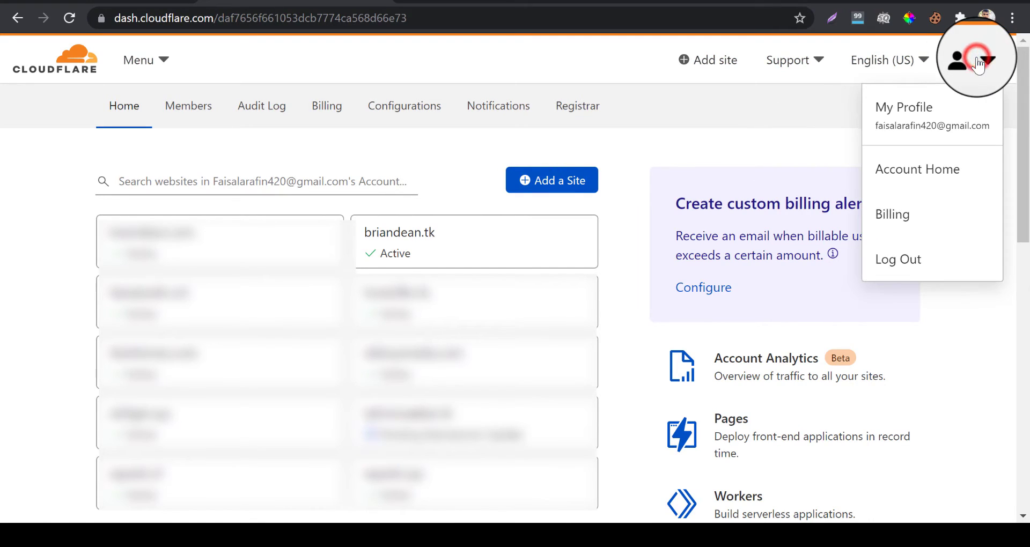
left_click(915, 110)
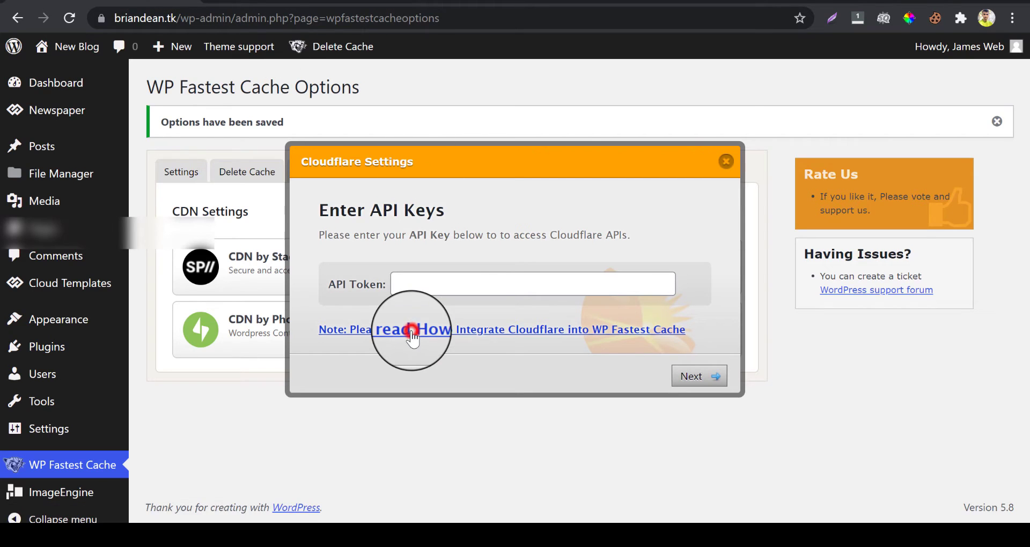
Step: Open the WP Fastest Cache guide on integrating Cloudflare and read the "How to Find the API Token" section
left_click(397, 394)
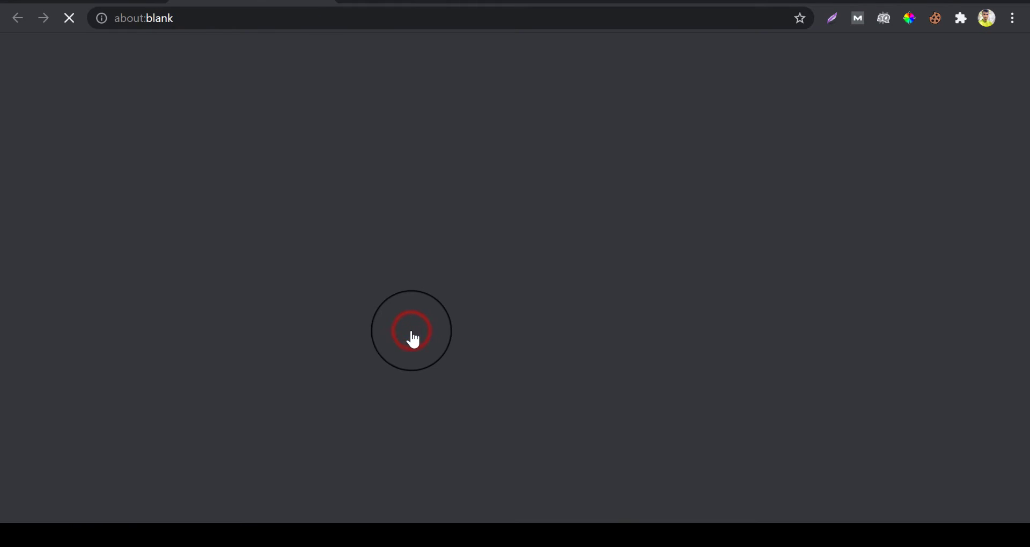
scroll(346, 253, "down", 7)
scroll(345, 255, "down", 6)
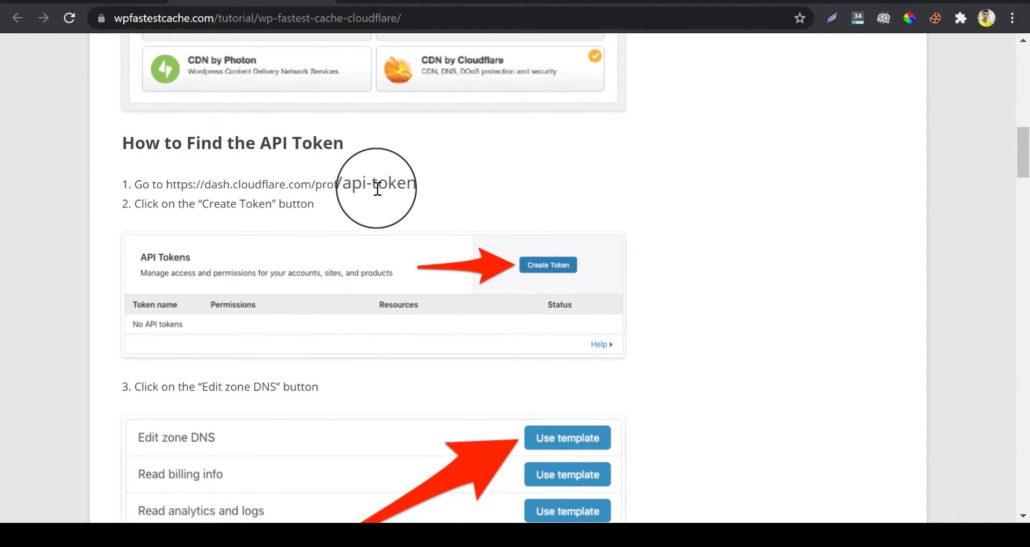
scroll(354, 193, "down", 2)
left_click(352, 2)
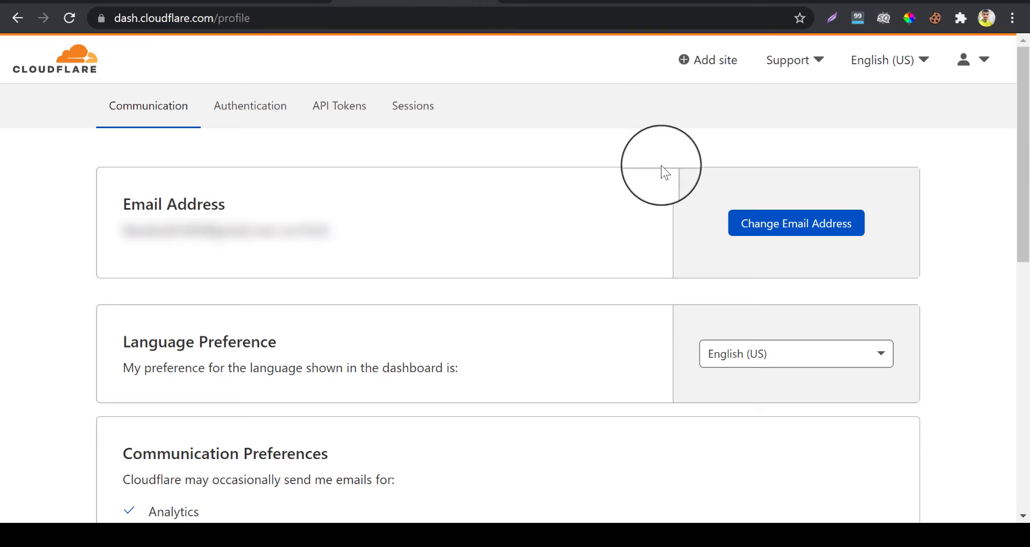
Step: Start a new Cloudflare API token based on the Edit zone DNS template
left_click(341, 116)
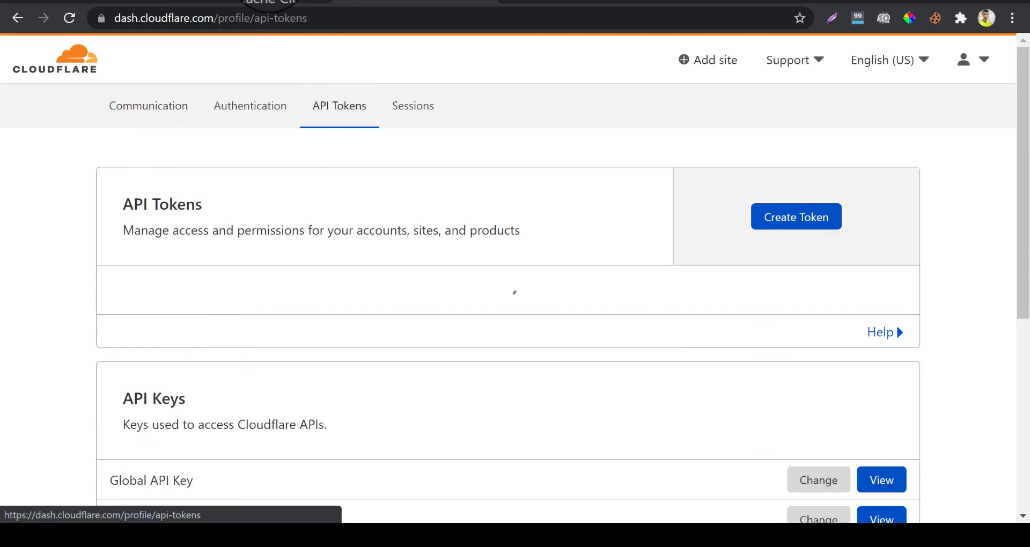
left_click(785, 221)
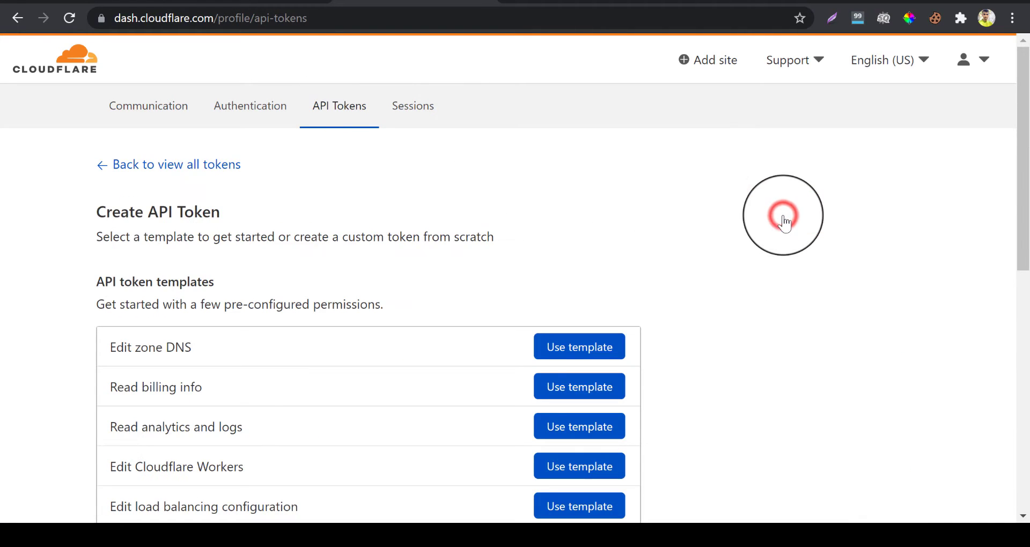
left_click(586, 354)
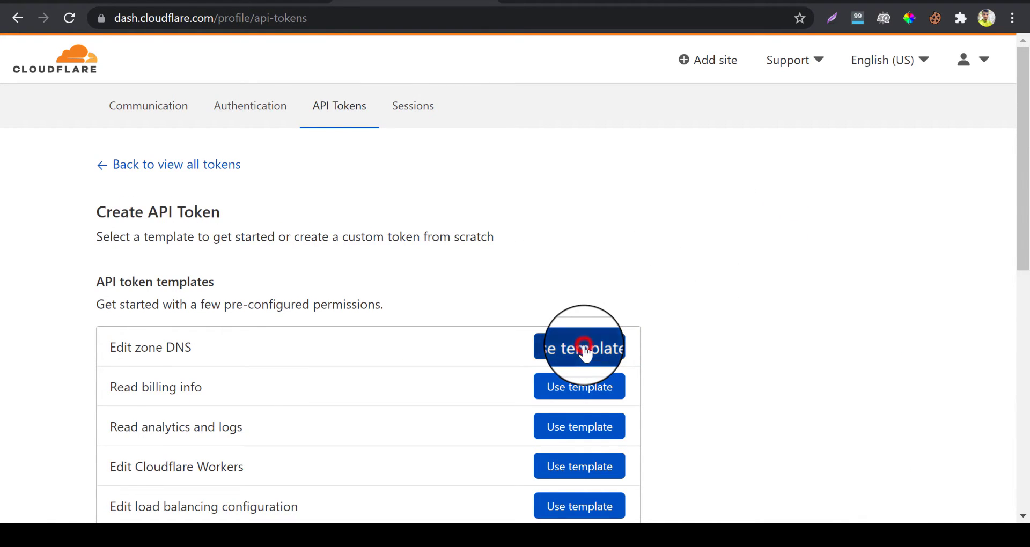
Step: Set the token's first permission to Zone, Cache Purge, Purge
scroll(585, 352, "down", 2)
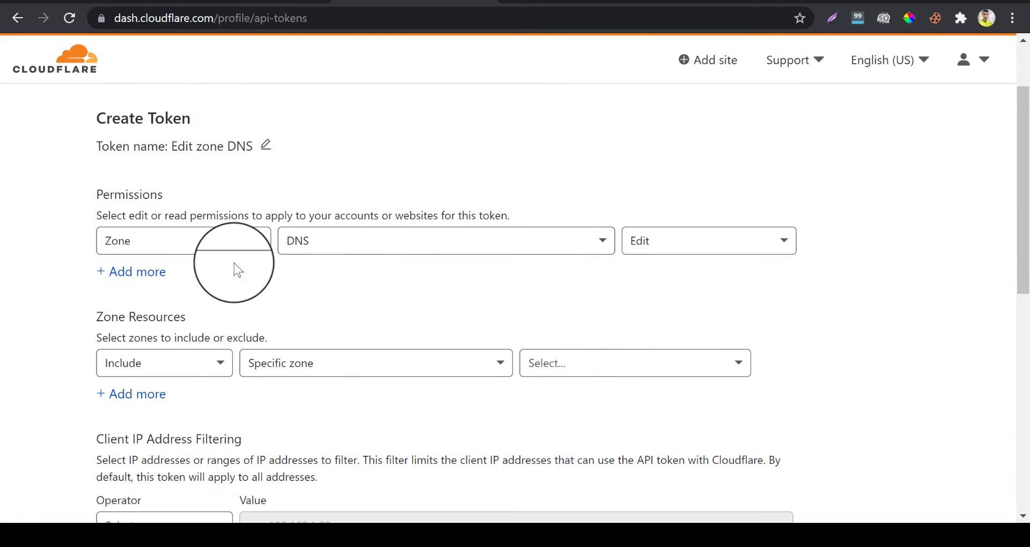
left_click(216, 249)
left_click(216, 248)
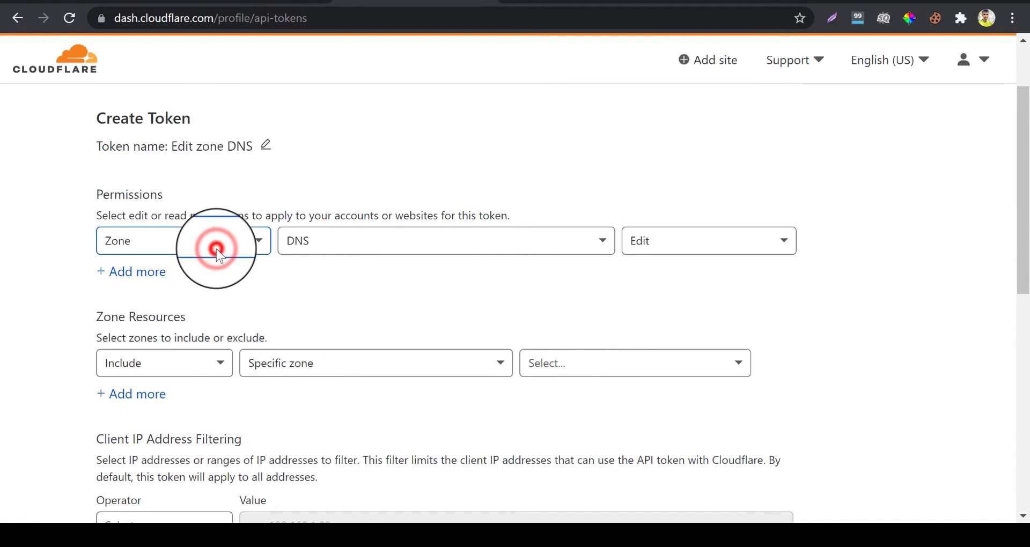
left_click(333, 244)
left_click(337, 365)
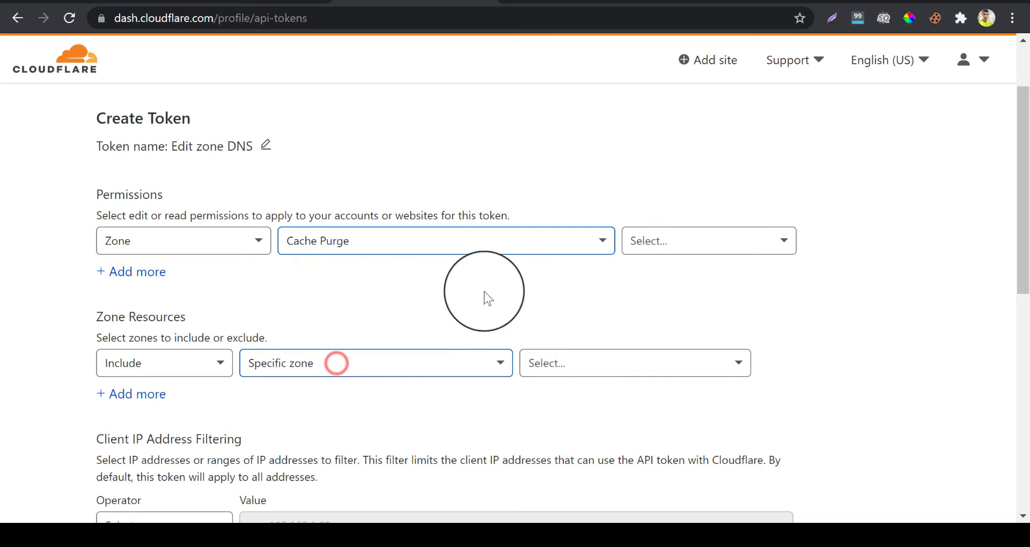
left_click(644, 240)
left_click(644, 276)
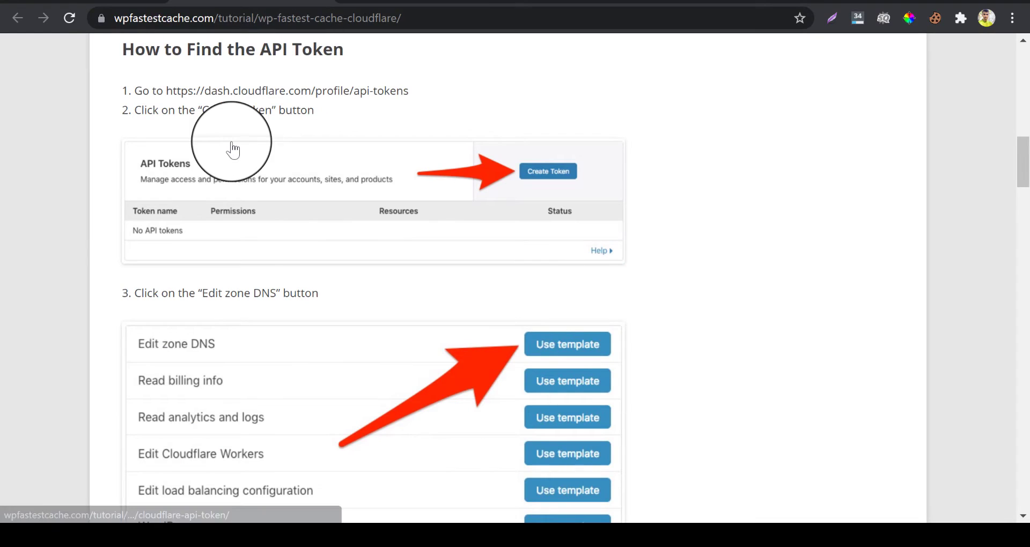
Step: Check the required permissions in the WP Fastest Cache guide and add a second token permission for Zone, Zone Settings, Edit
scroll(232, 150, "down", 10)
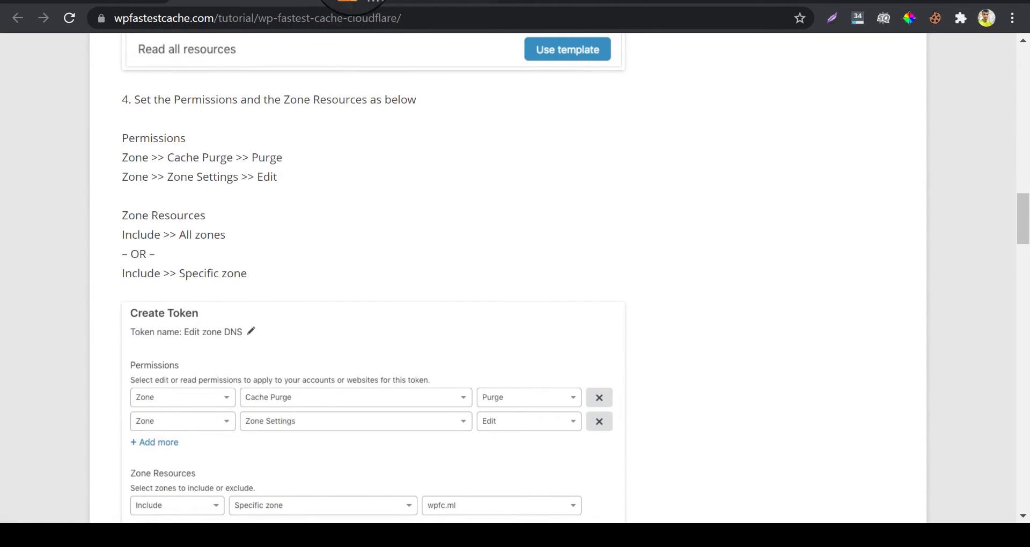
left_click(349, 3)
left_click(155, 275)
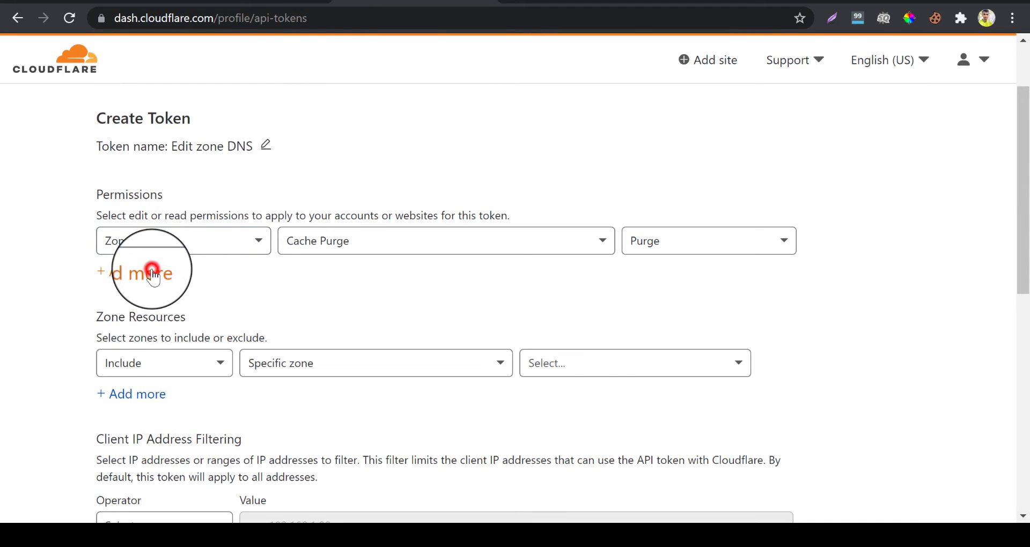
left_click(155, 276)
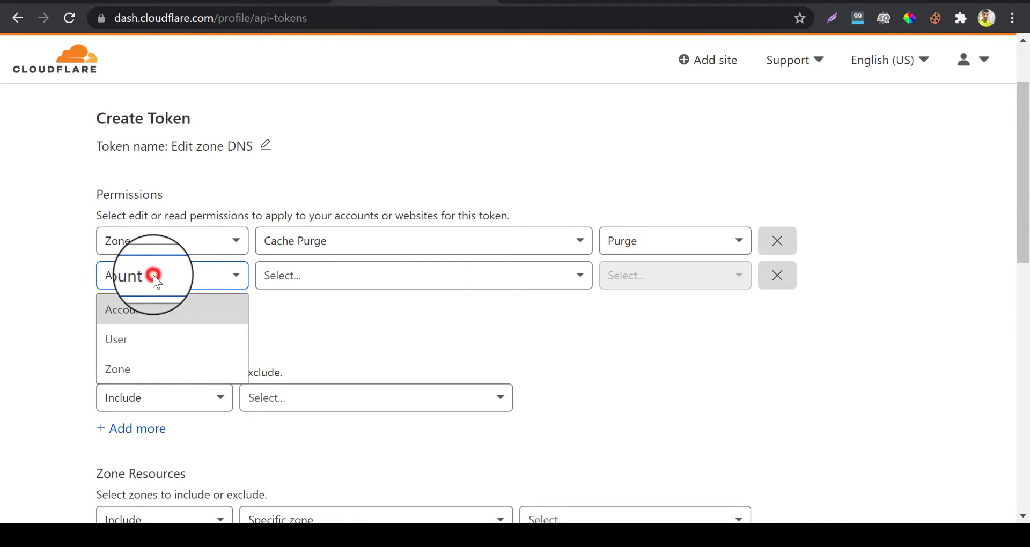
left_click(154, 376)
left_click(330, 280)
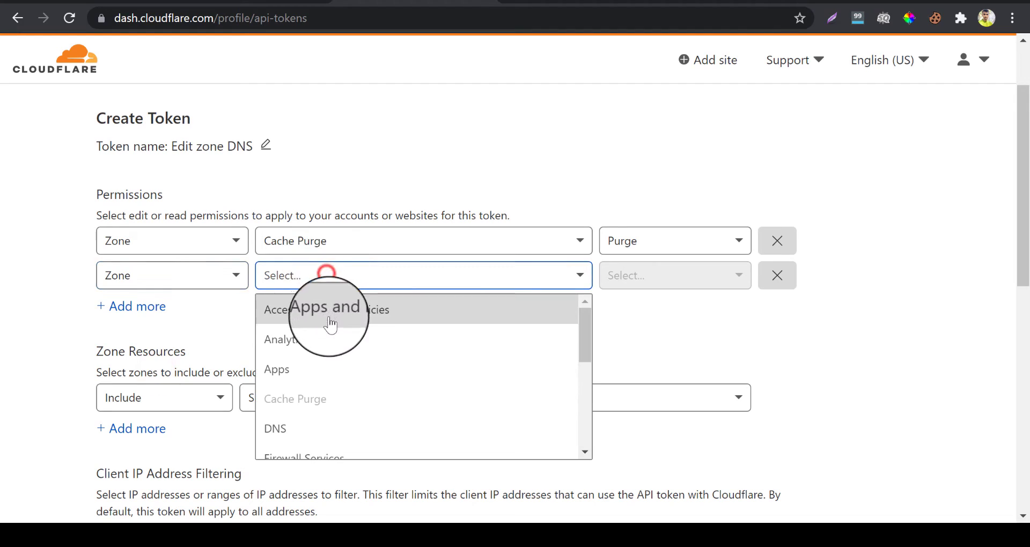
scroll(327, 374, "down", 3)
scroll(328, 378, "down", 3)
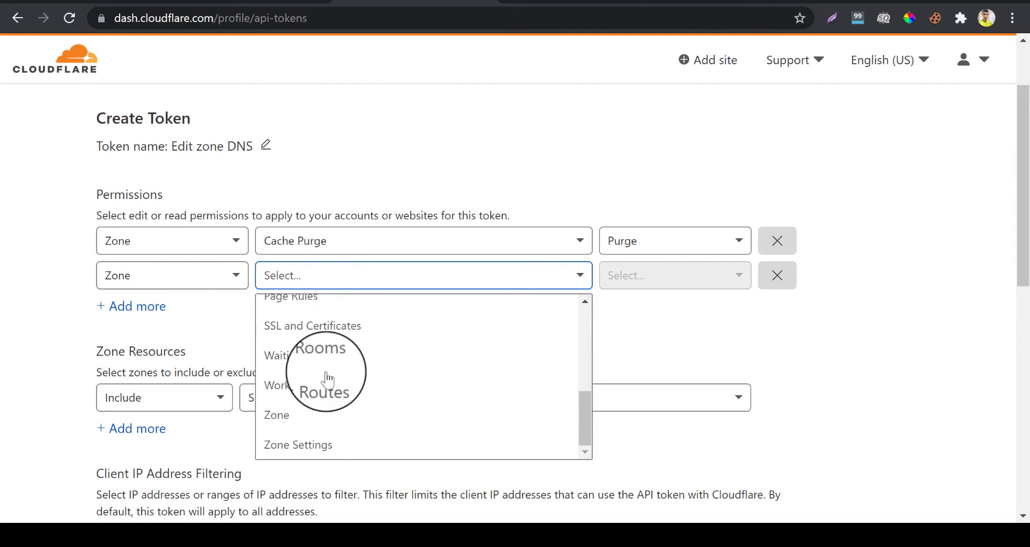
left_click(326, 441)
left_click(620, 272)
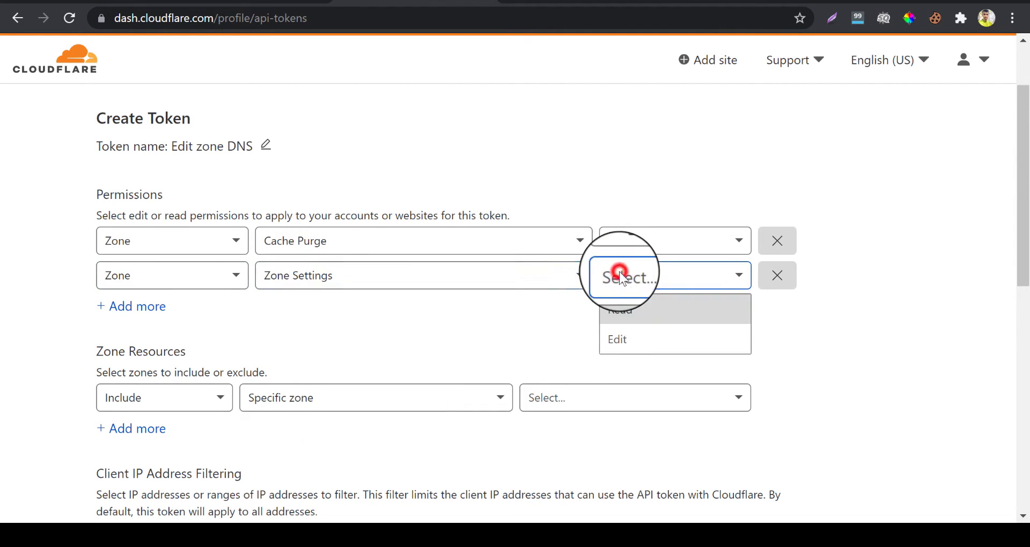
left_click(634, 340)
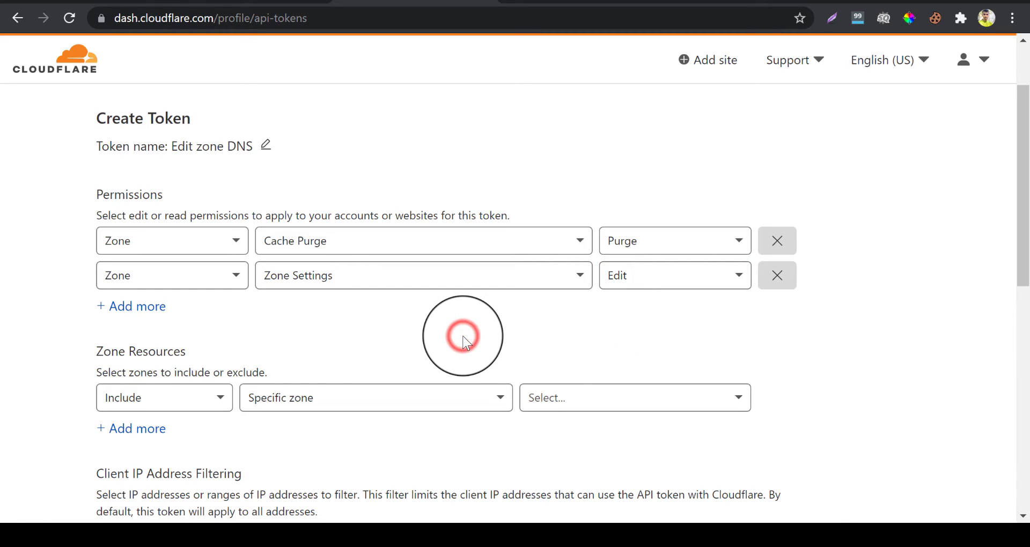
Step: Check the guide's Zone Resources instructions and set the token's zone resources to include All zones
scroll(462, 338, "down", 3)
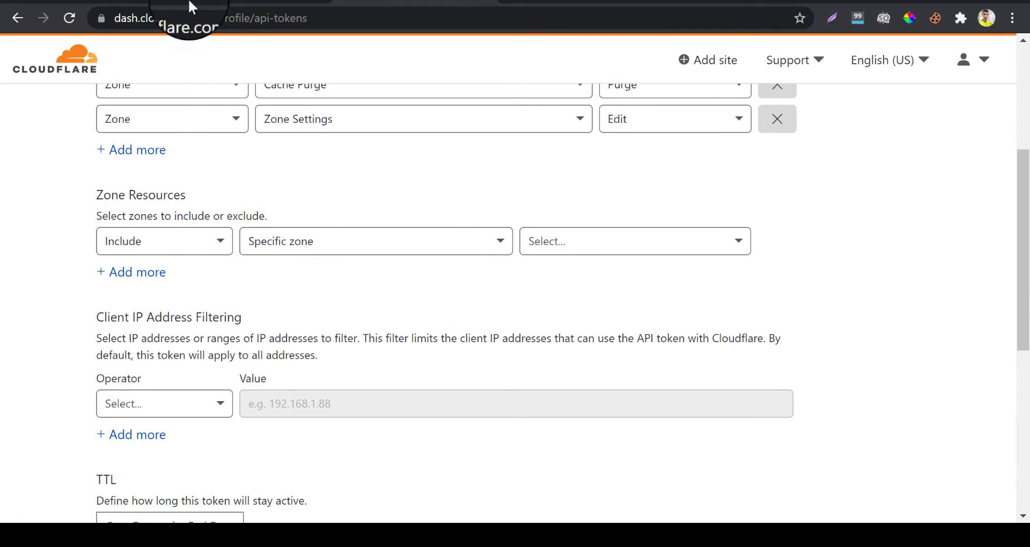
key("ctrl+Tab")
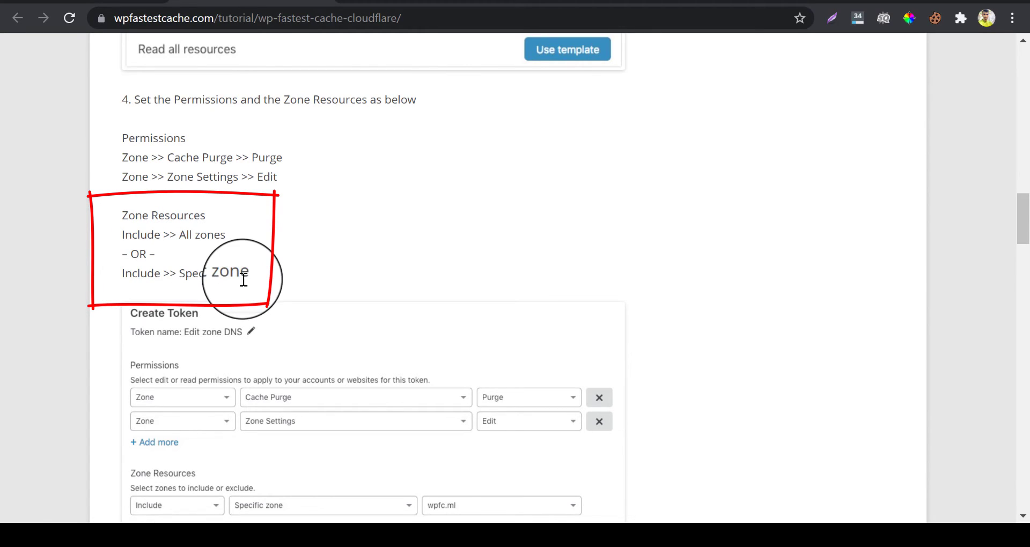
key("ctrl+Tab")
left_click(264, 242)
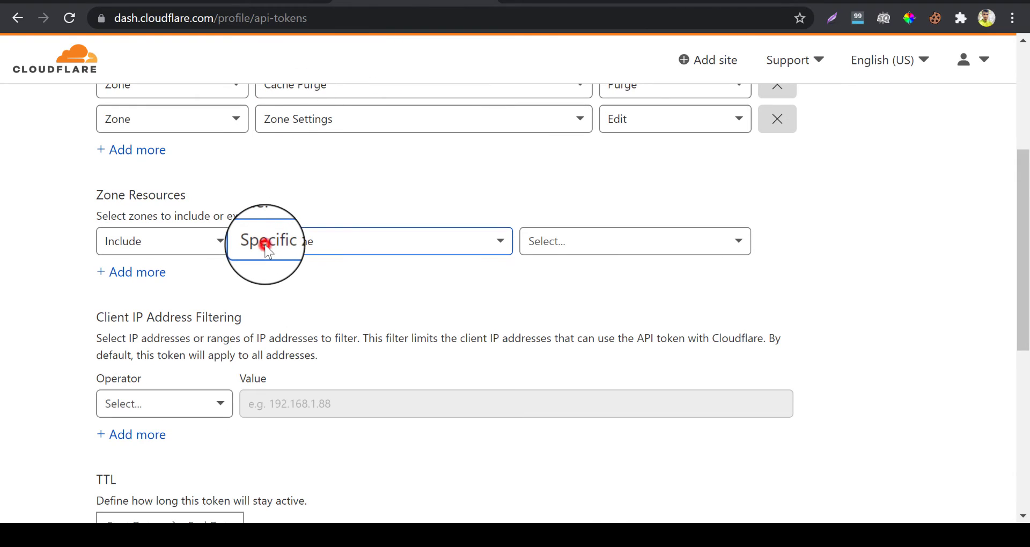
left_click(280, 294)
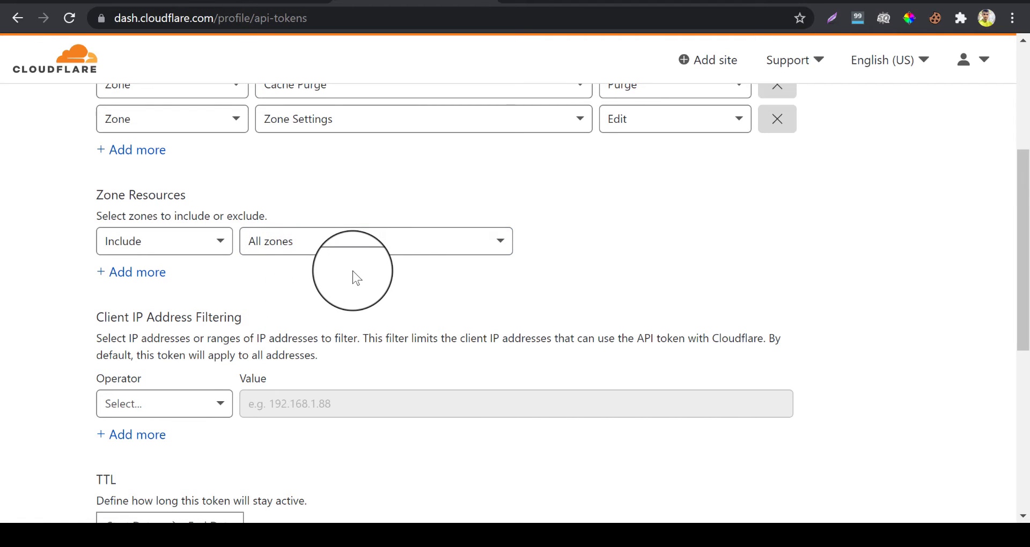
Step: Leave IP address filtering and TTL unset, review the token summary, and create the token
scroll(354, 278, "down", 3)
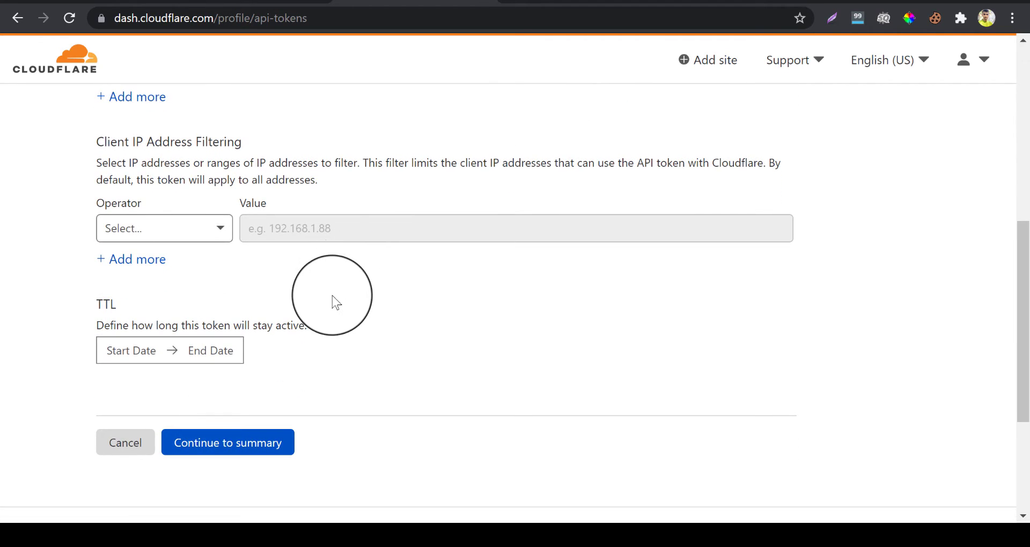
left_click(236, 449)
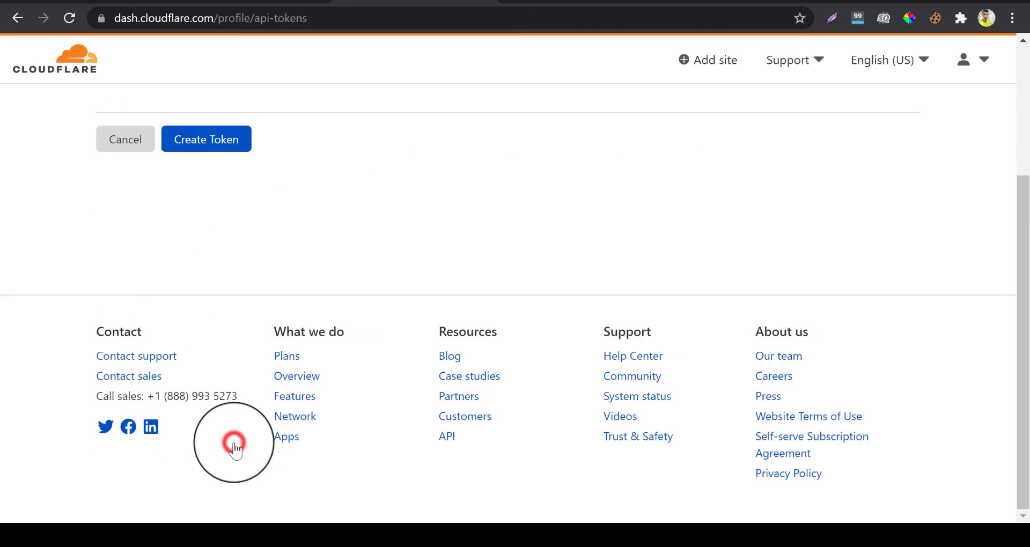
scroll(235, 450, "up", 4)
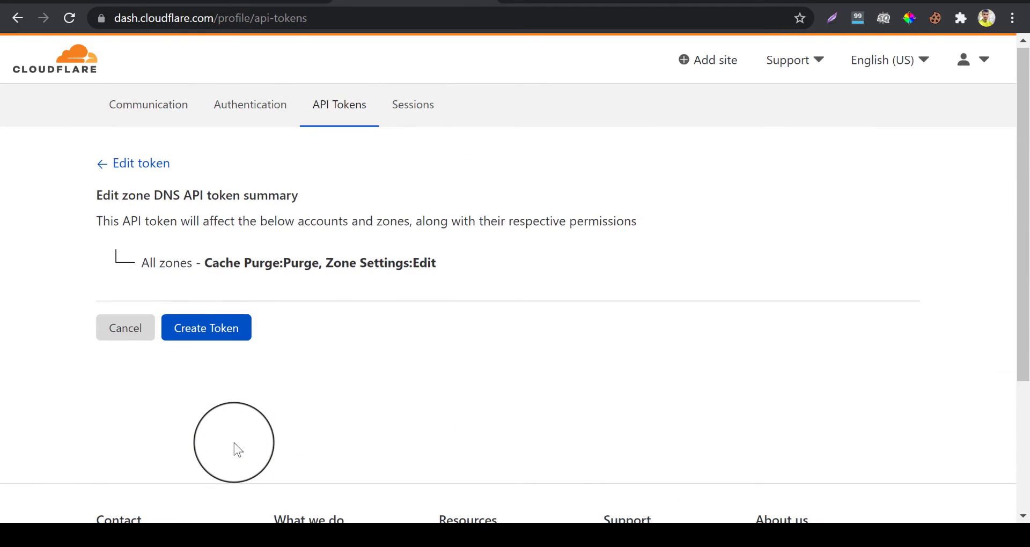
left_click(215, 344)
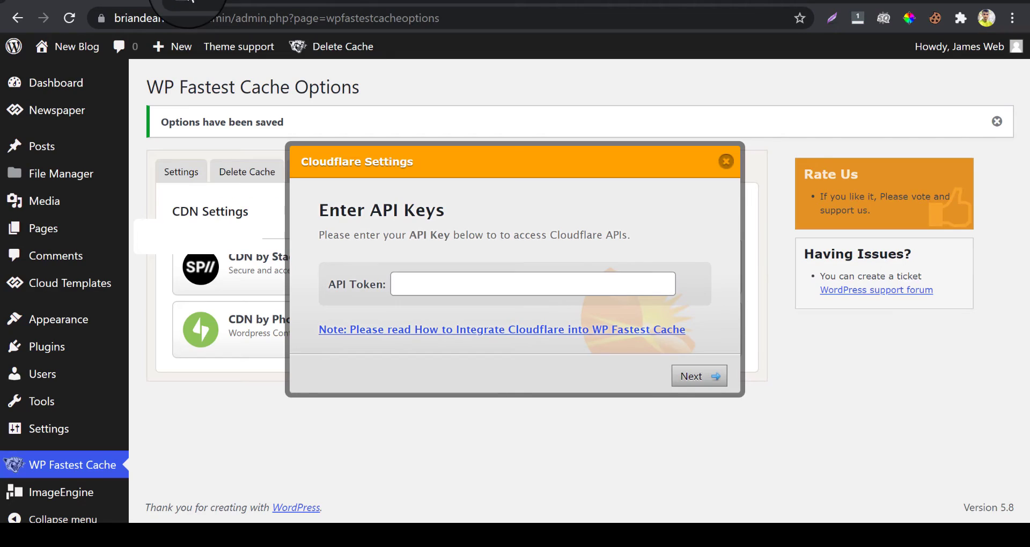
Step: Paste the Cloudflare API token into the WP Fastest Cache Cloudflare settings and continue the setup
left_click(439, 280)
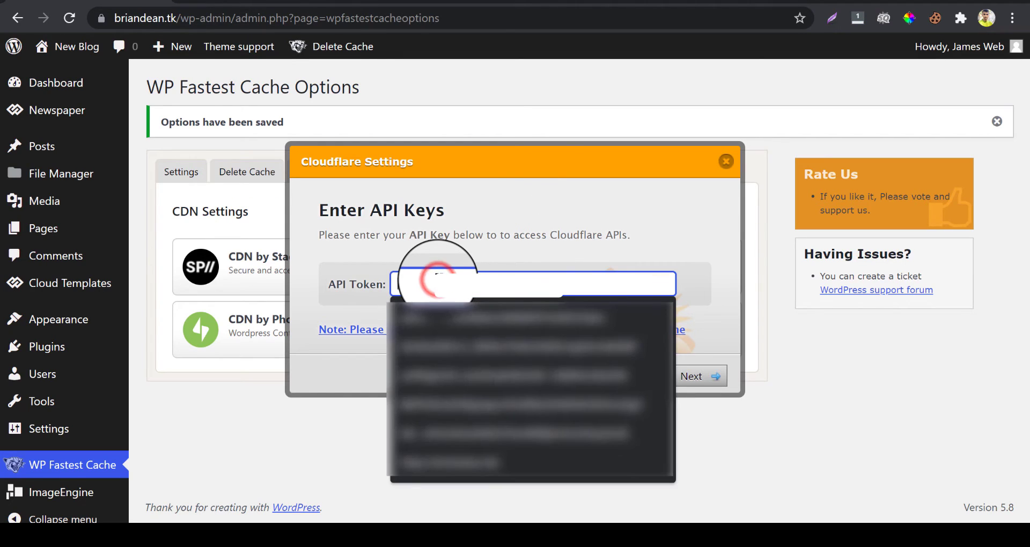
key("ctrl+v")
left_click(542, 256)
left_click(694, 374)
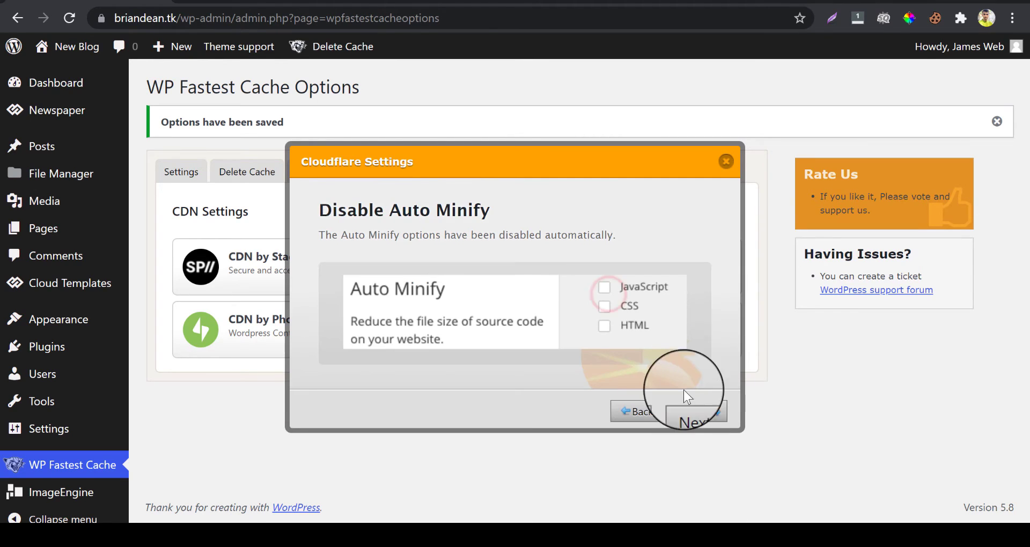
Step: Finish the Cloudflare integration, accepting disabled Auto Minify, Rocket Loader off, and a browser cache expiration of 6 months
left_click(685, 413)
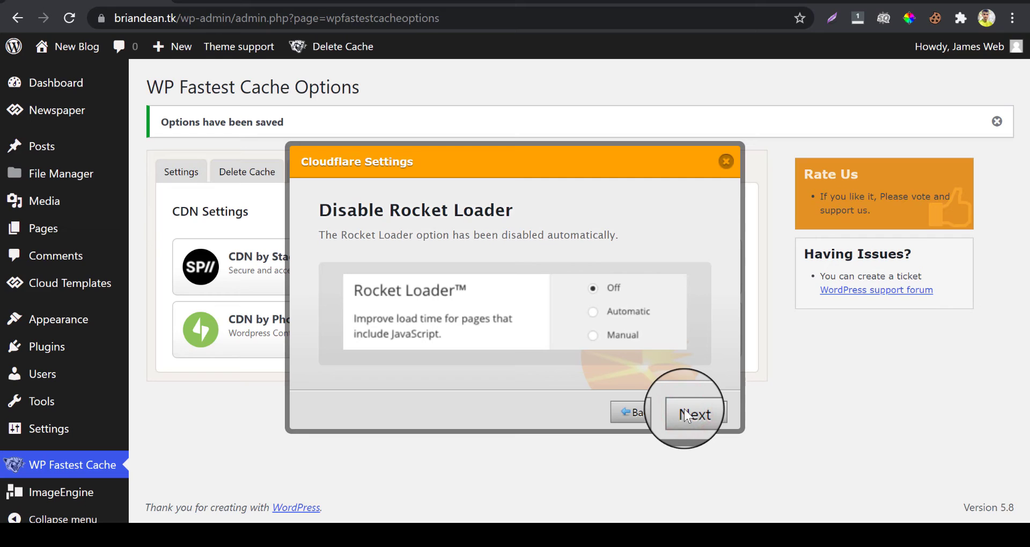
left_click(684, 409)
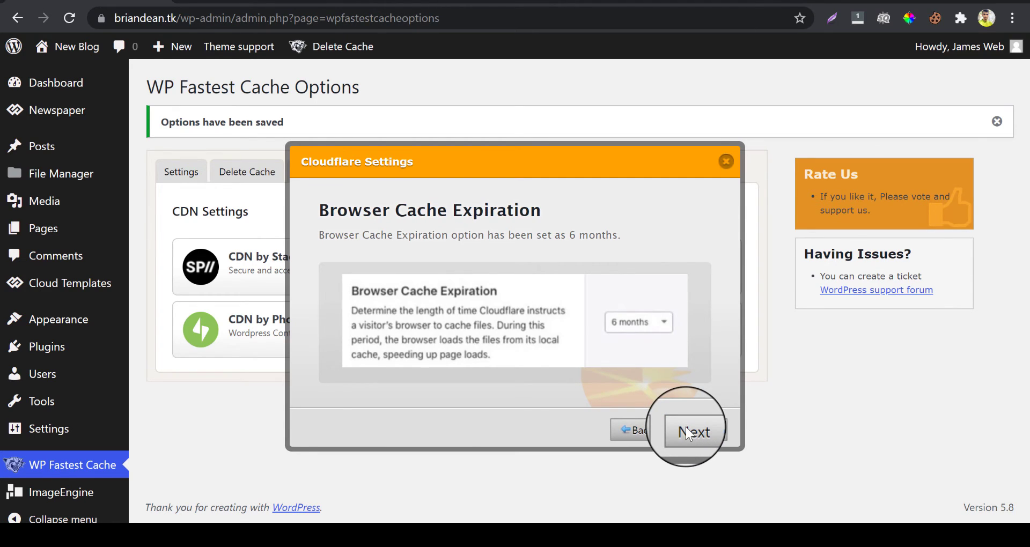
left_click(685, 431)
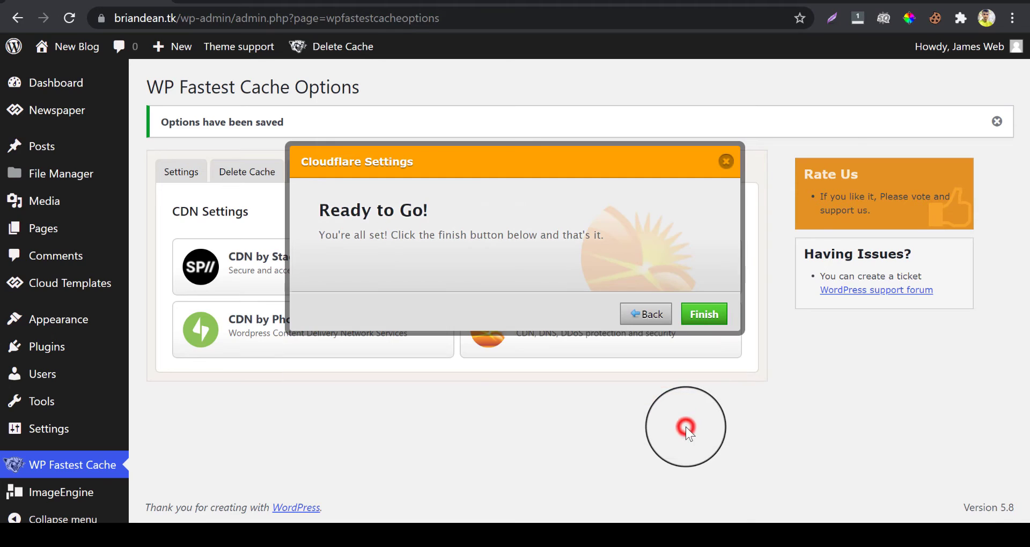
left_click(708, 317)
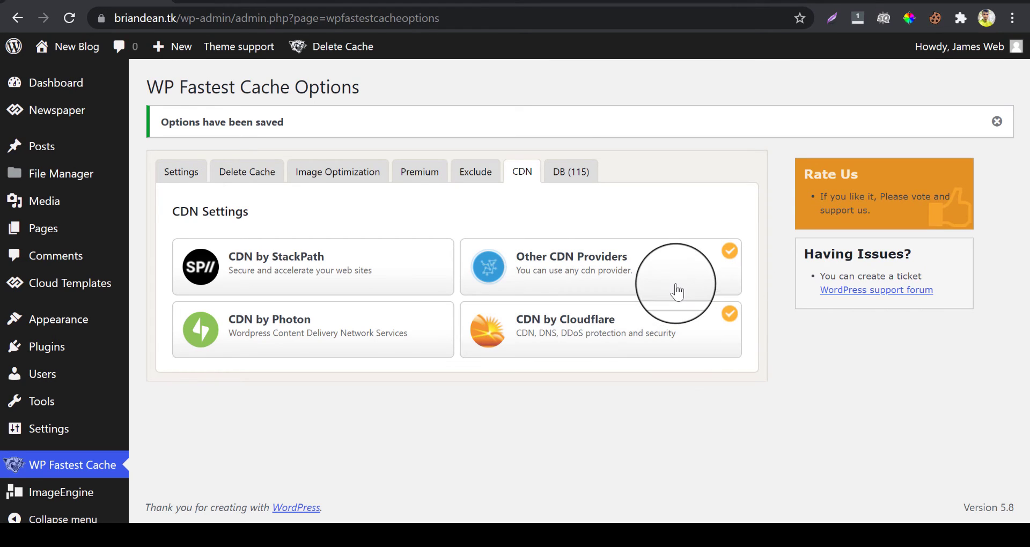
Step: View the Database Cleanup options of WP Fastest Cache
left_click(569, 177)
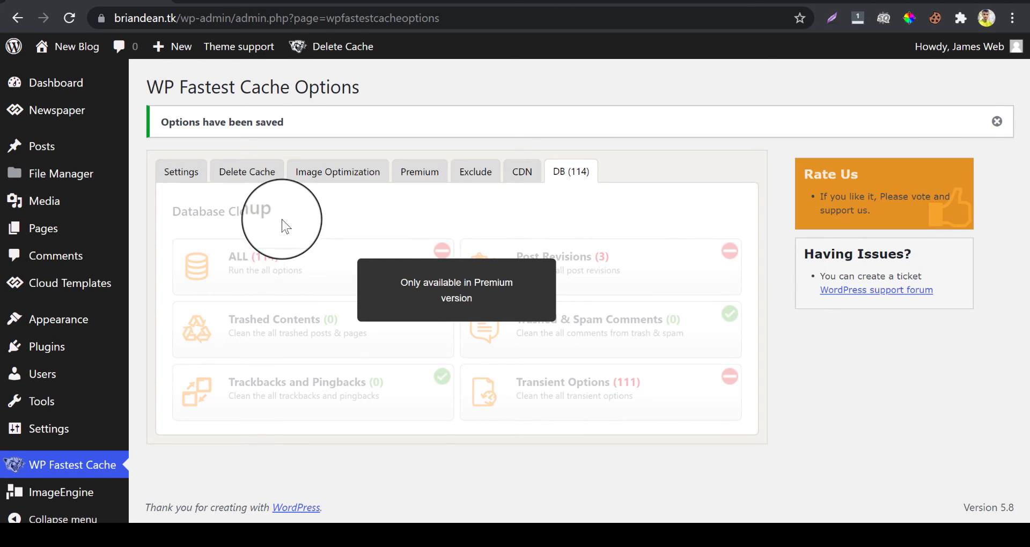
Step: Browse the briandean.tk homepage and open the "Eminem – Stronger Than I Was" post from the Tech and Gadgets section
left_click(490, 3)
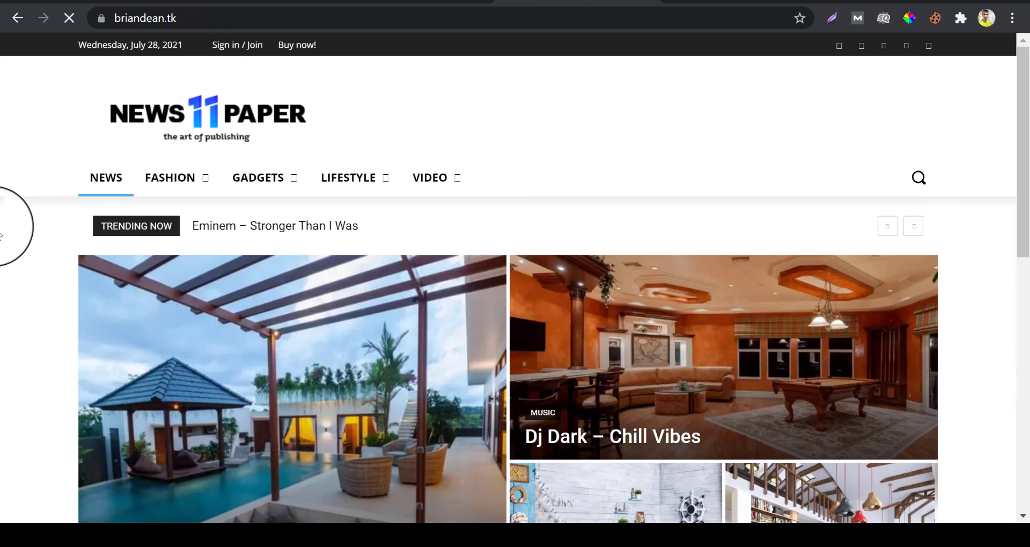
scroll(1, 234, "down", 5)
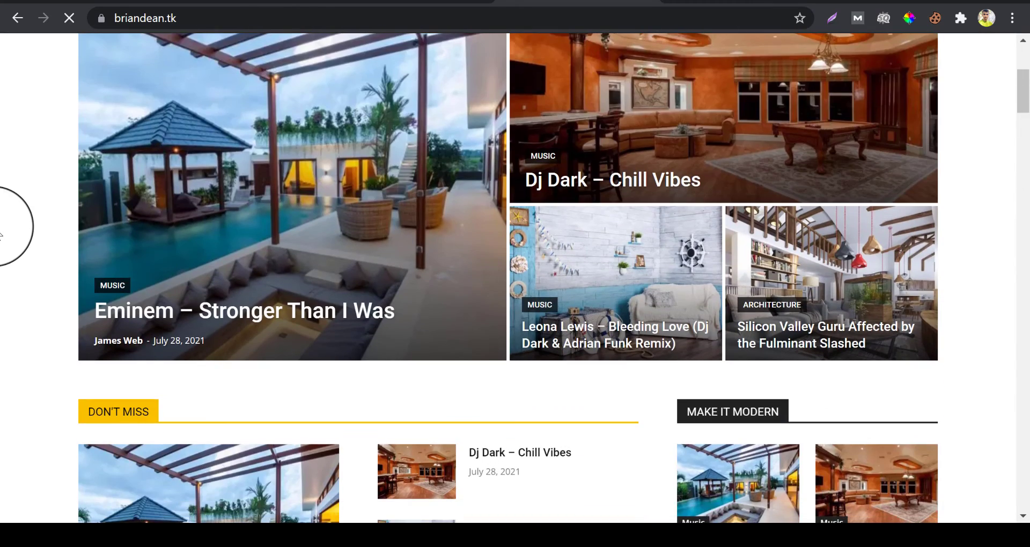
scroll(1, 234, "up", 5)
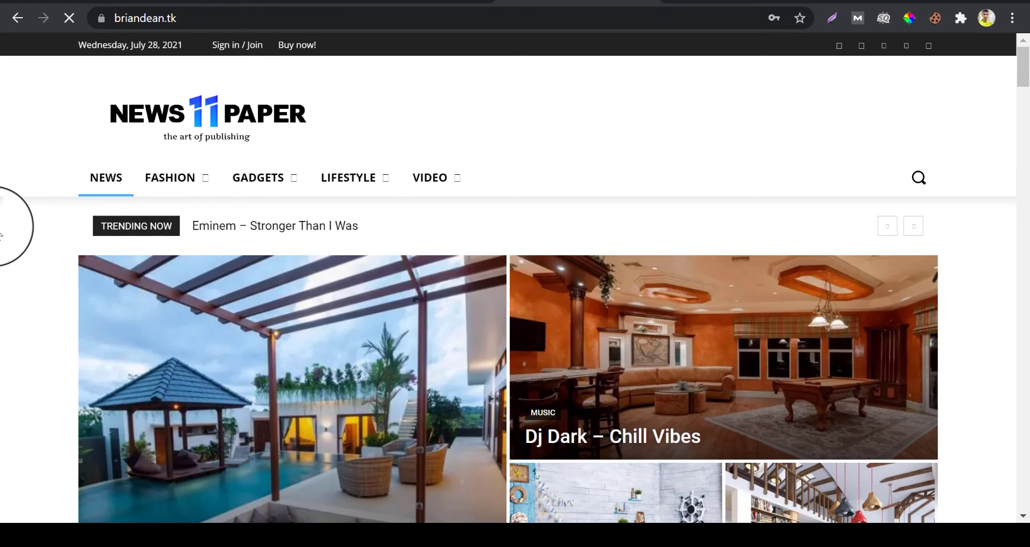
scroll(2, 235, "down", 5)
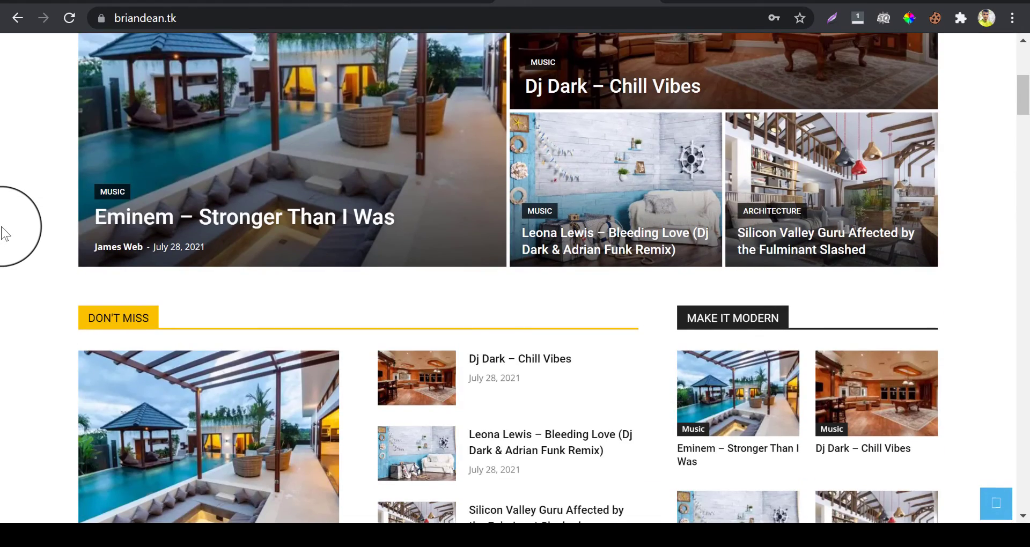
scroll(1, 234, "down", 15)
scroll(2, 234, "up", 3)
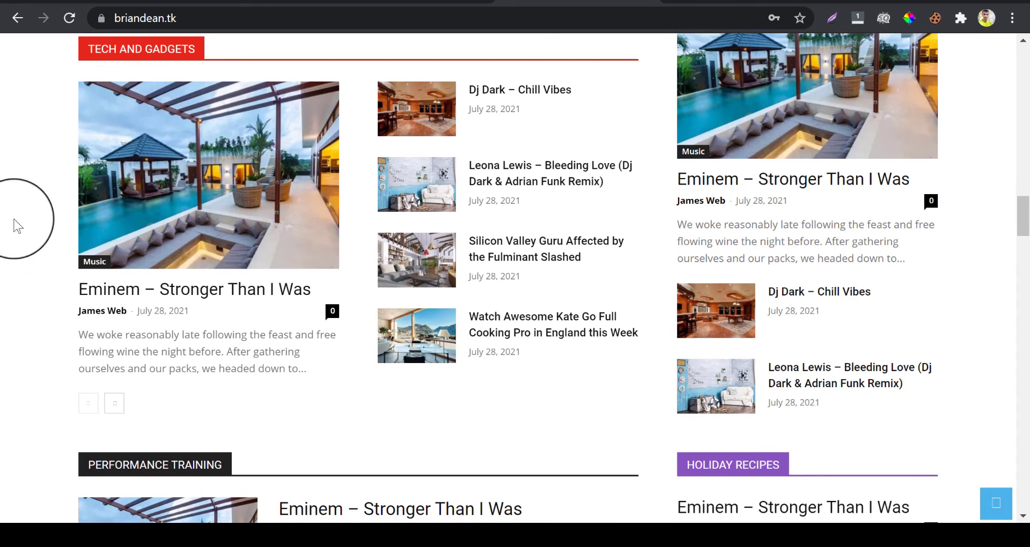
left_click(158, 142)
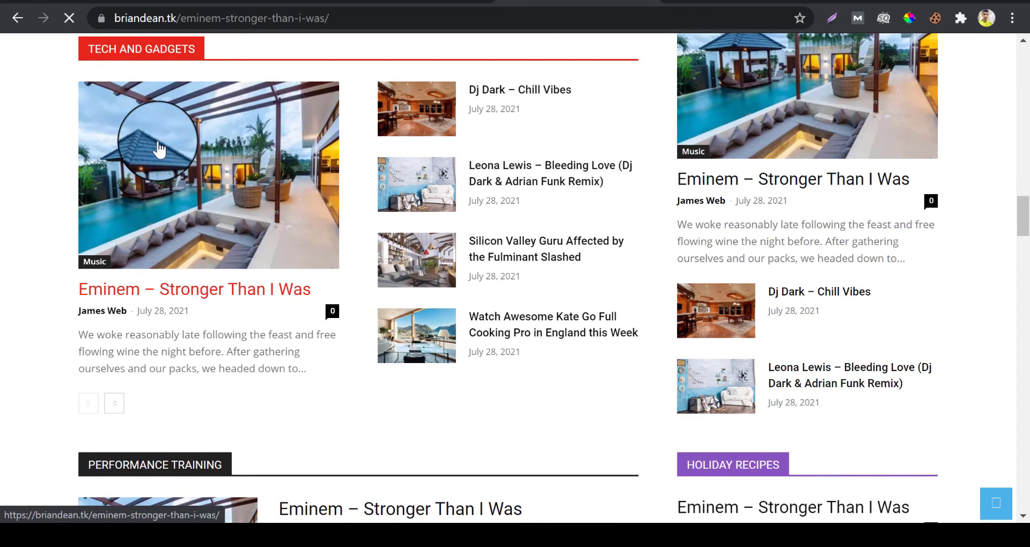